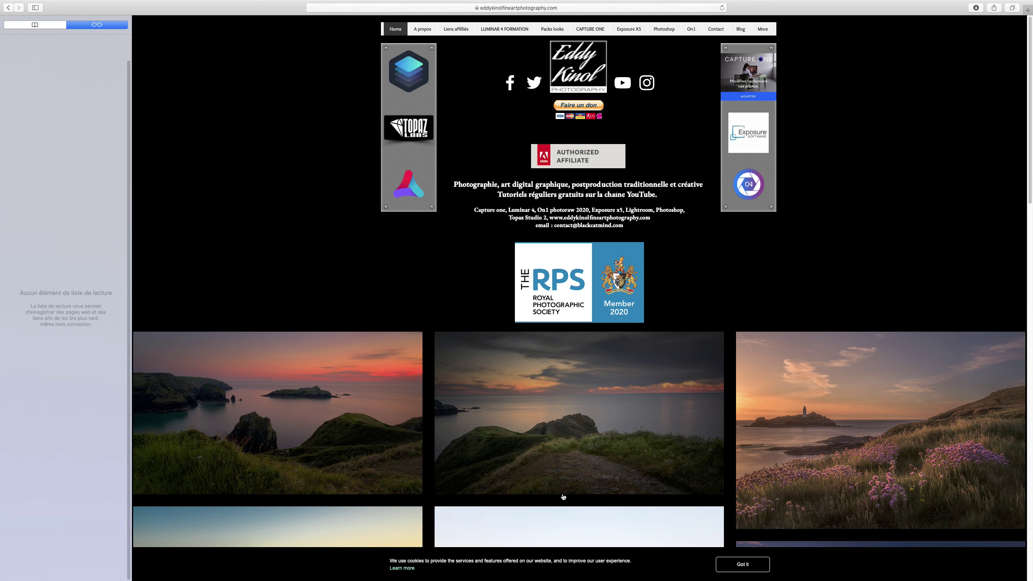
- View the middle cliff-path photo enlarged in the website gallery, close it and switch to Lightroom Classic
click(565, 403)
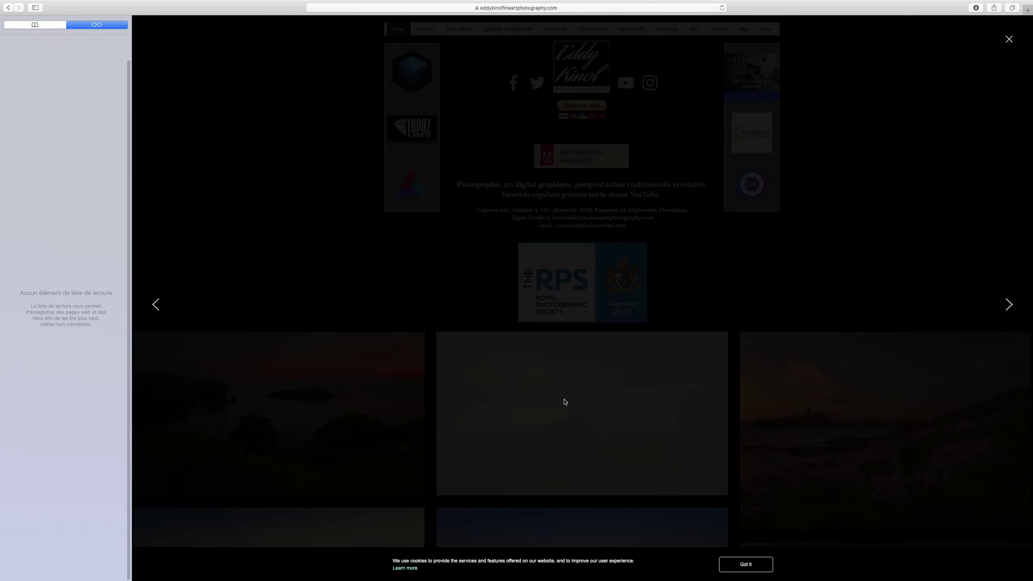
click(1010, 38)
click(594, 565)
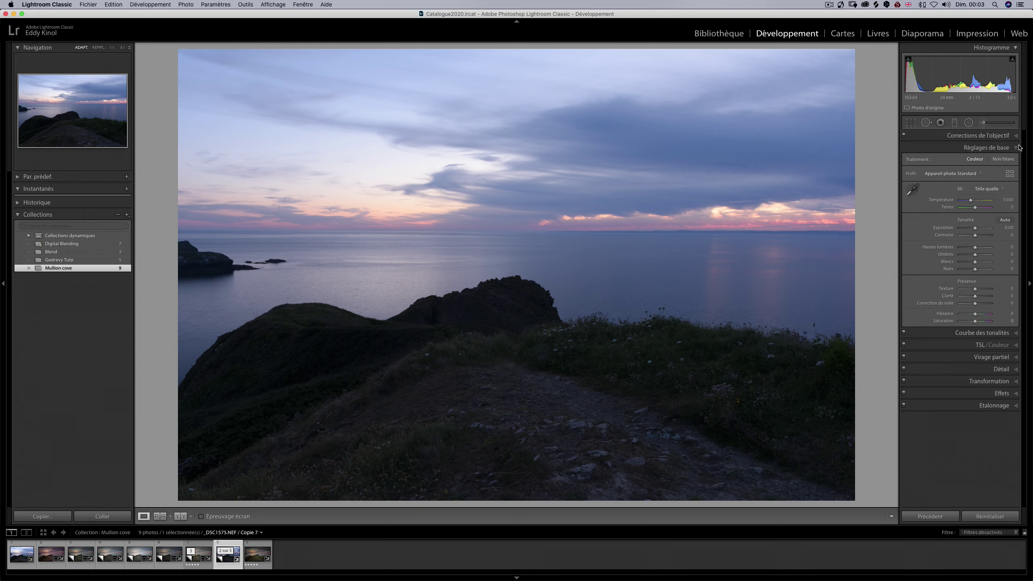
- Review the Basic adjustments (Réglages de base) of the _DSC1575.NEF virtual copy and go to the previous photo
click(989, 146)
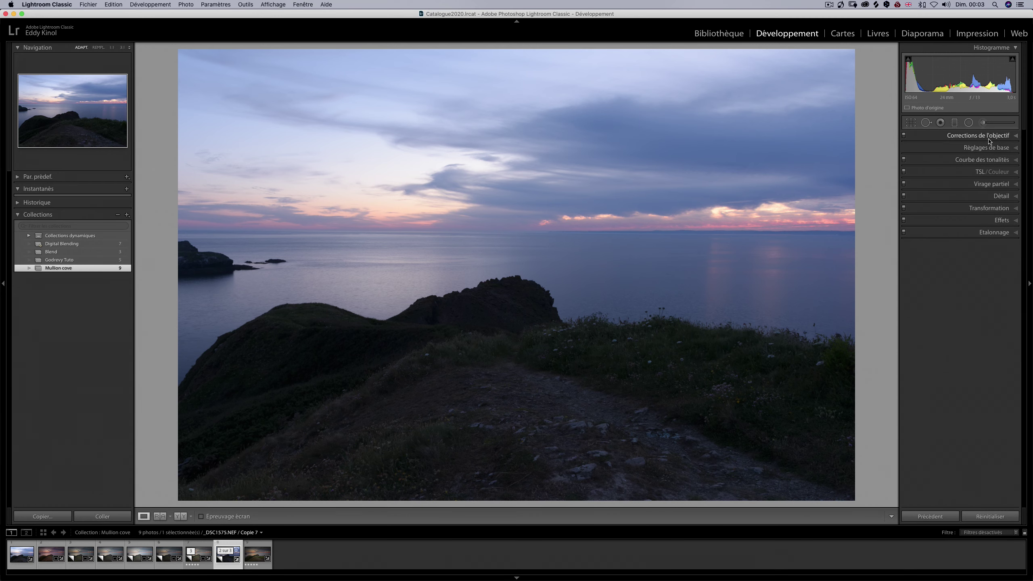
click(962, 147)
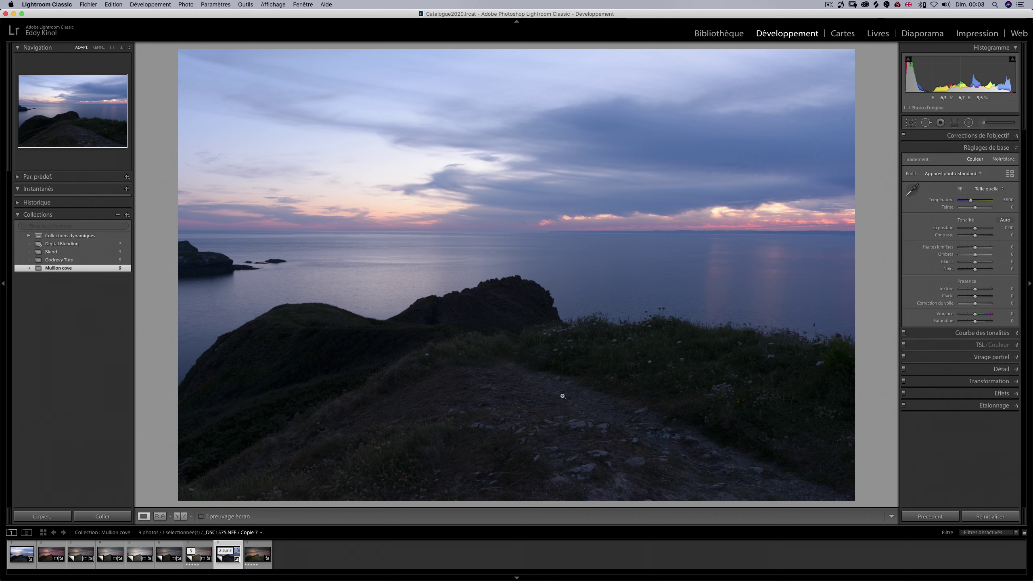
key(Left)
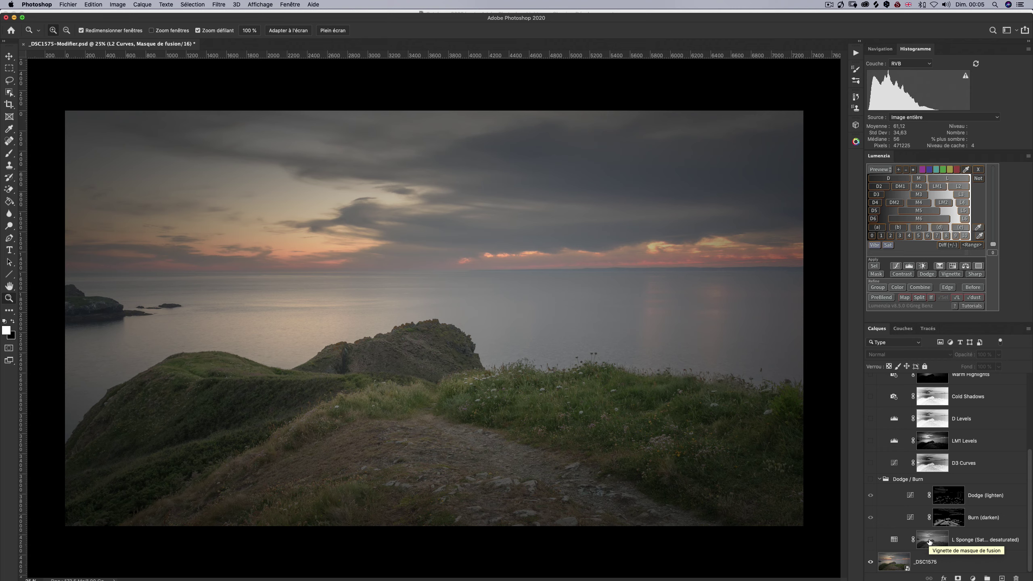
- Inspect the L Sponge layer's mask, show the layer and compare the image with and without it
alt+click(929, 541)
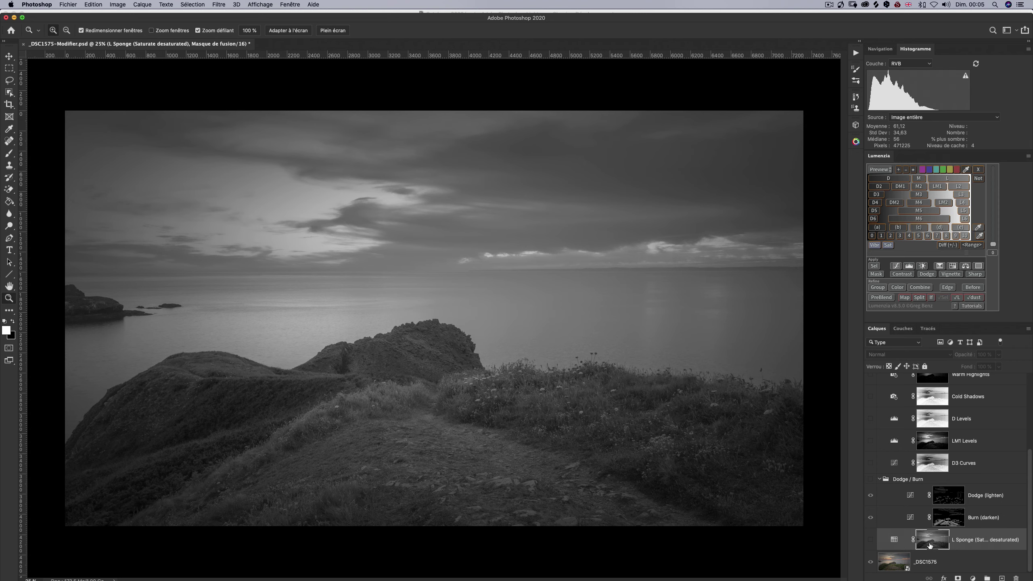
click(895, 541)
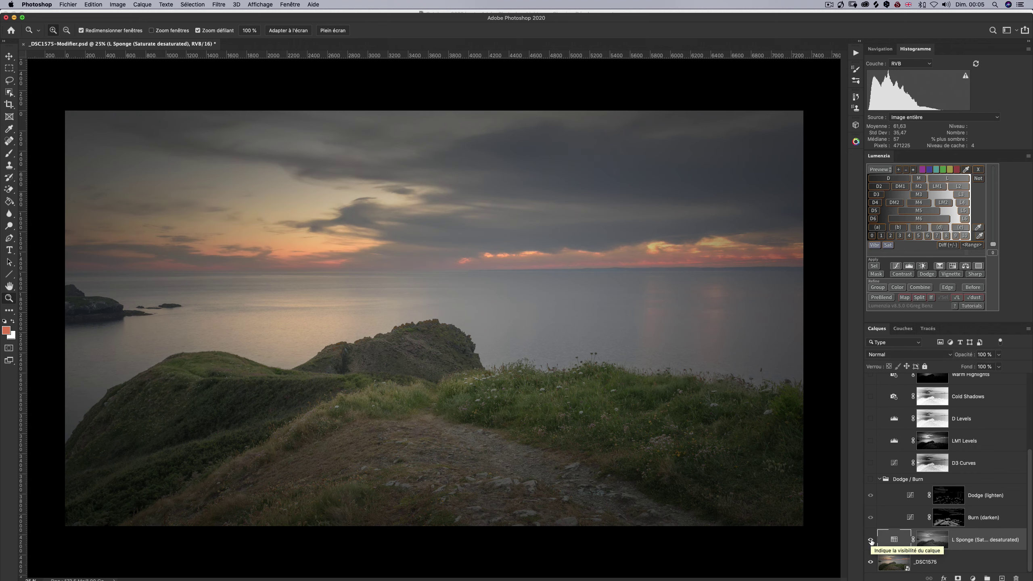
click(871, 541)
click(871, 540)
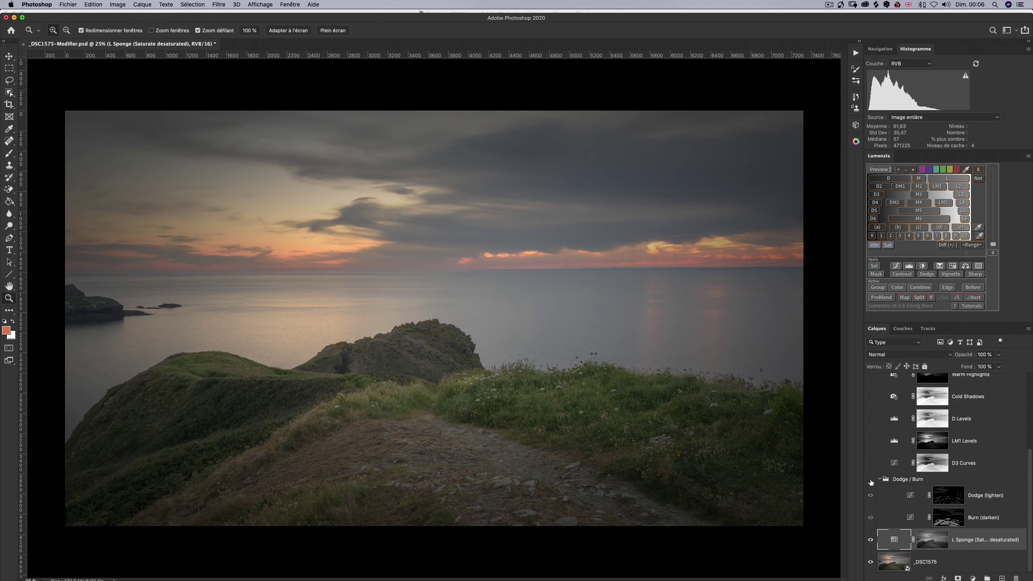
- Show the Dodge / Burn group and toggle its visibility to compare its effect
click(870, 480)
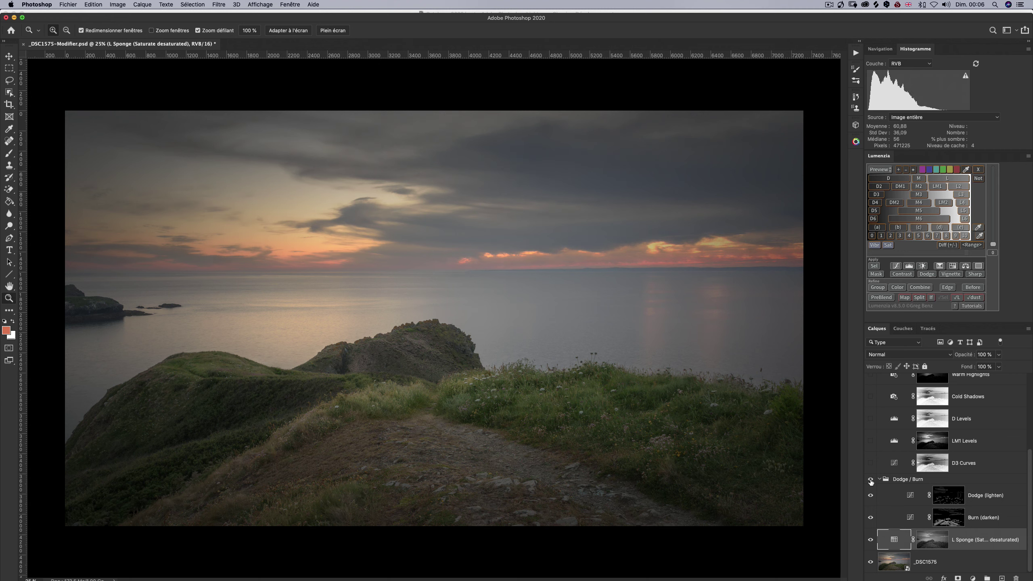
click(870, 480)
click(870, 481)
click(870, 481)
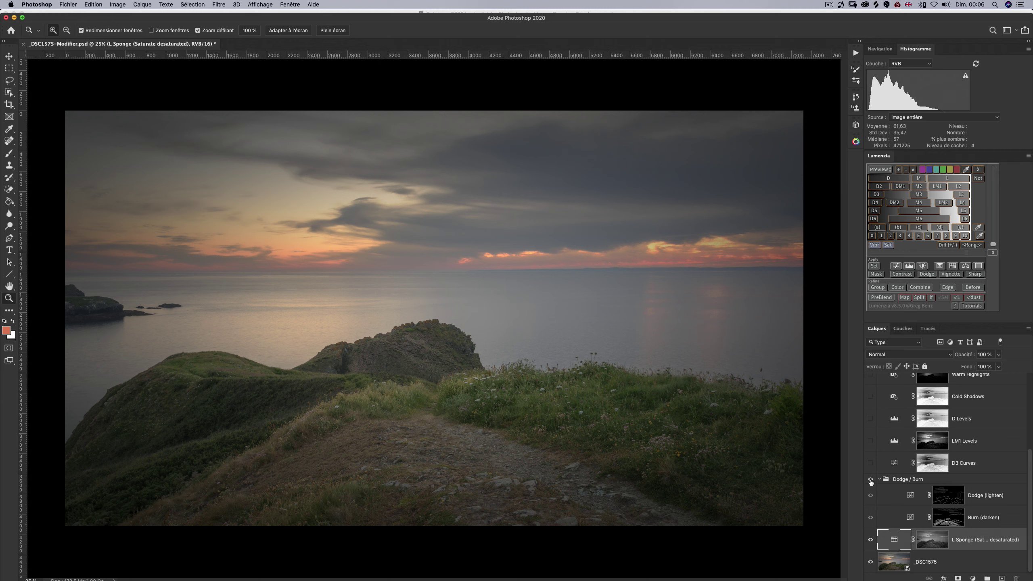
click(871, 480)
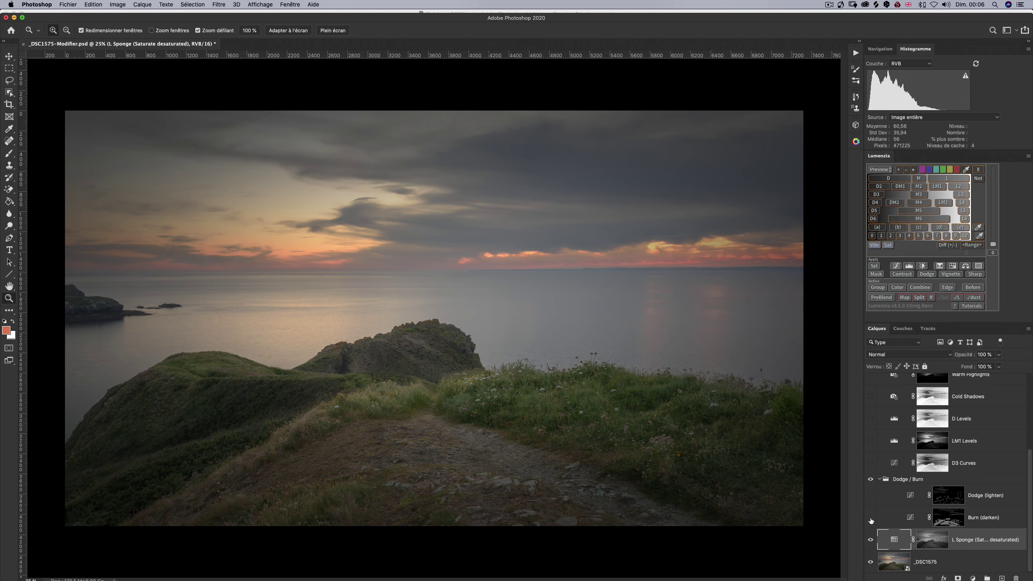
- Compare the Burn (darken) layer and the whole Dodge / Burn group off and on, leaving them shown
click(871, 519)
click(871, 519)
click(870, 480)
click(869, 480)
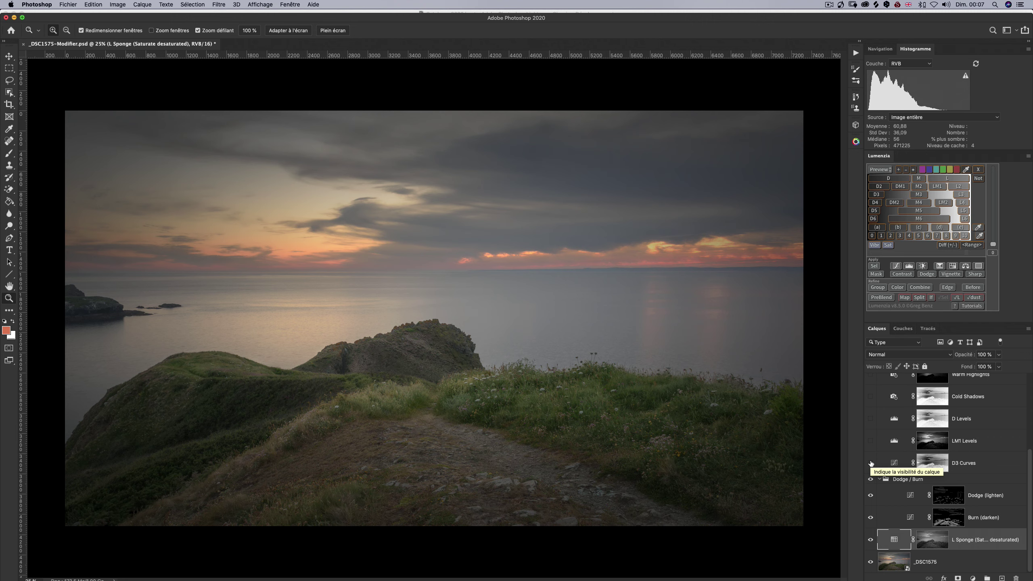
- Show the D3 Curves layer and inspect its curve settings and its luminosity mask
click(871, 464)
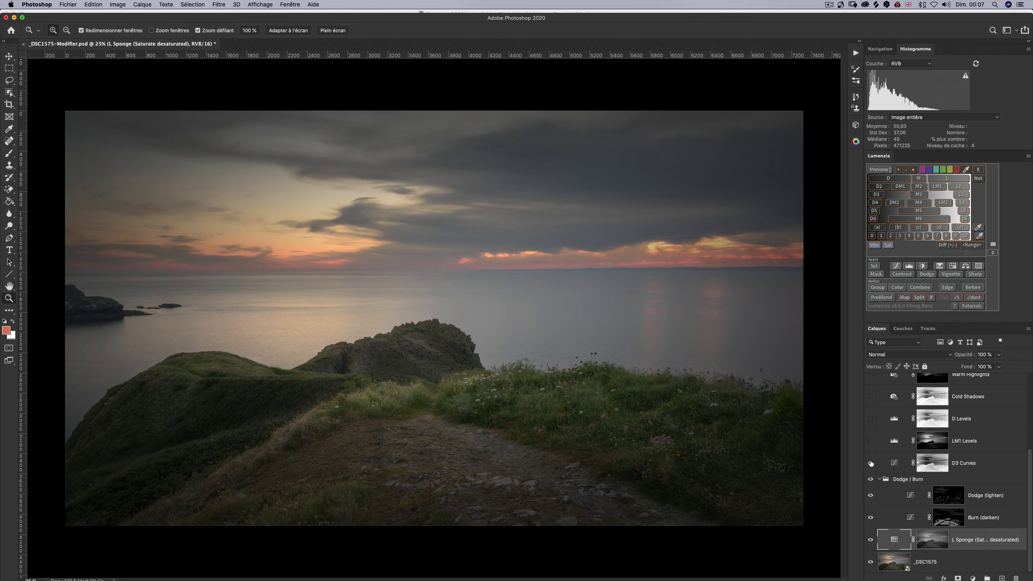
double_click(894, 463)
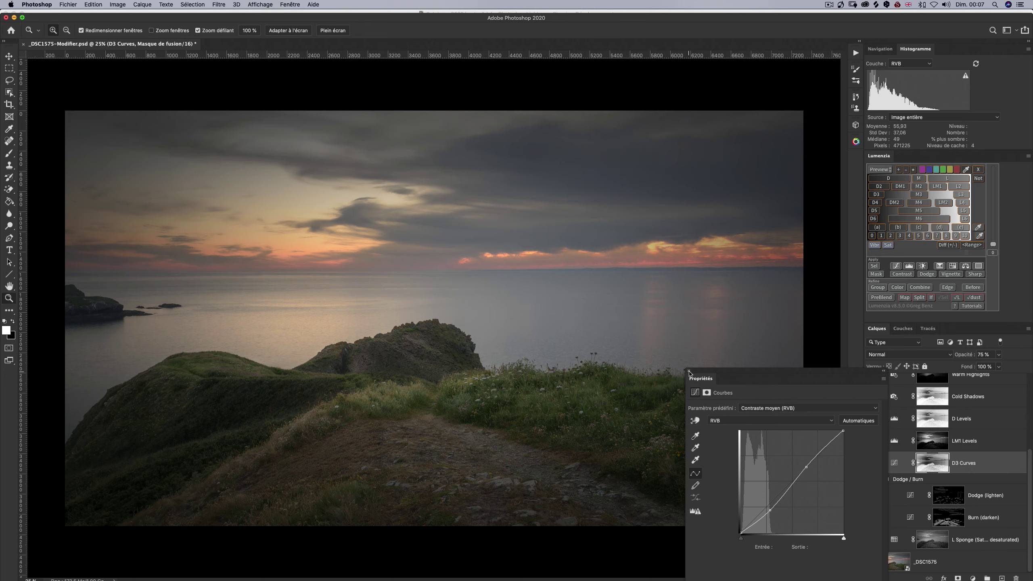
click(689, 371)
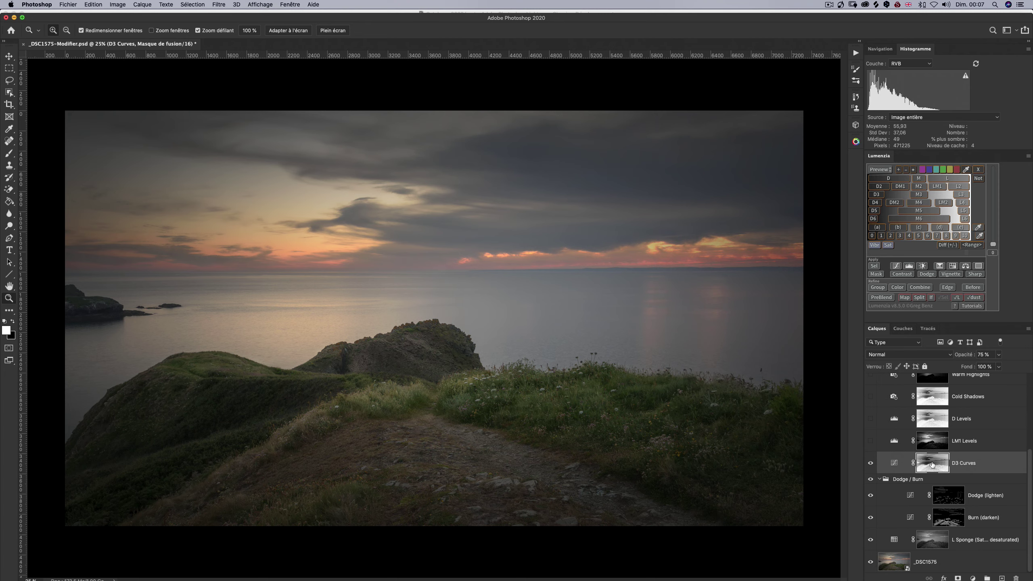
alt+click(933, 465)
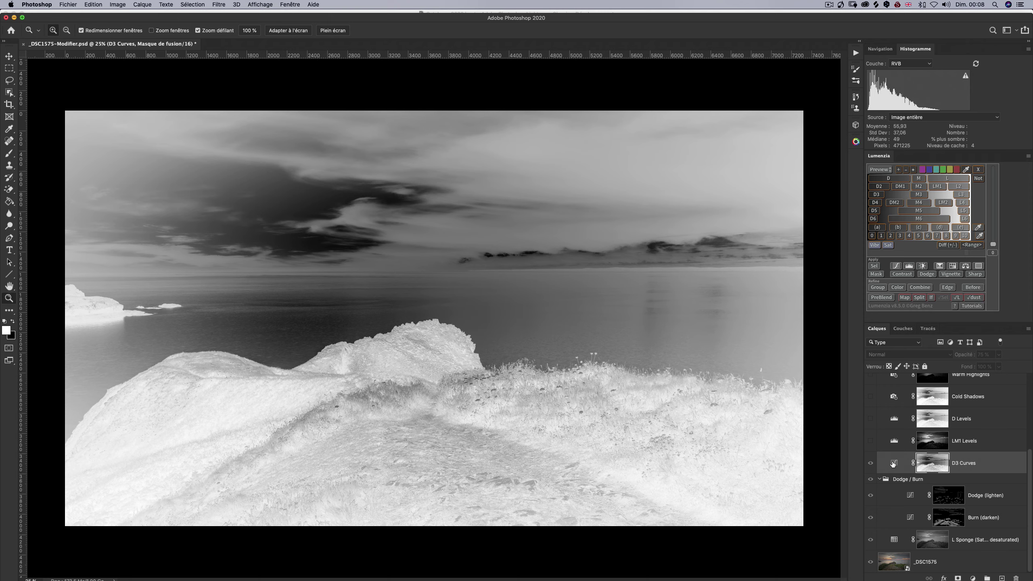
click(893, 464)
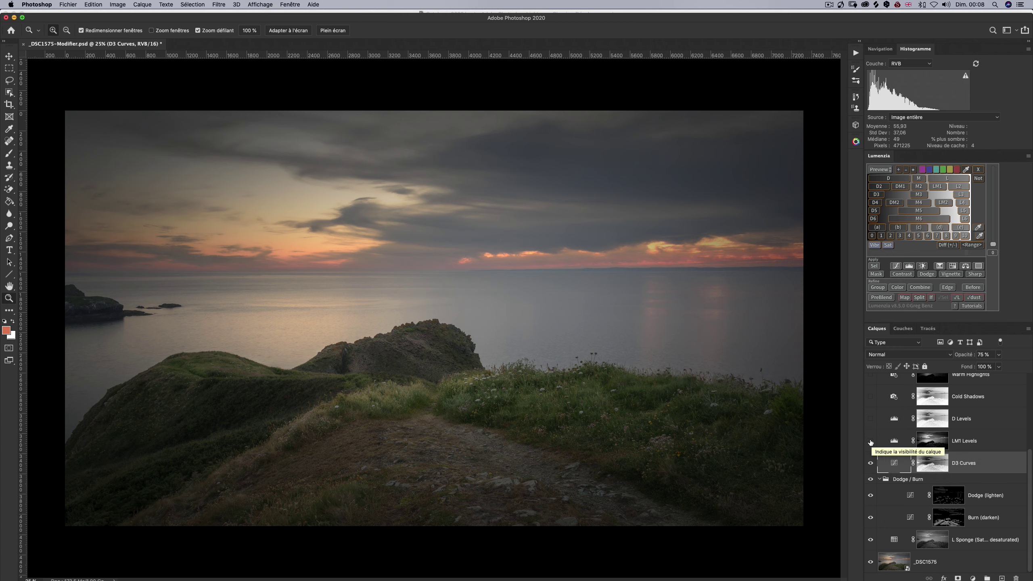
- Show the LM1 Levels layer, compare the image with and without it, and inspect its mask
click(871, 441)
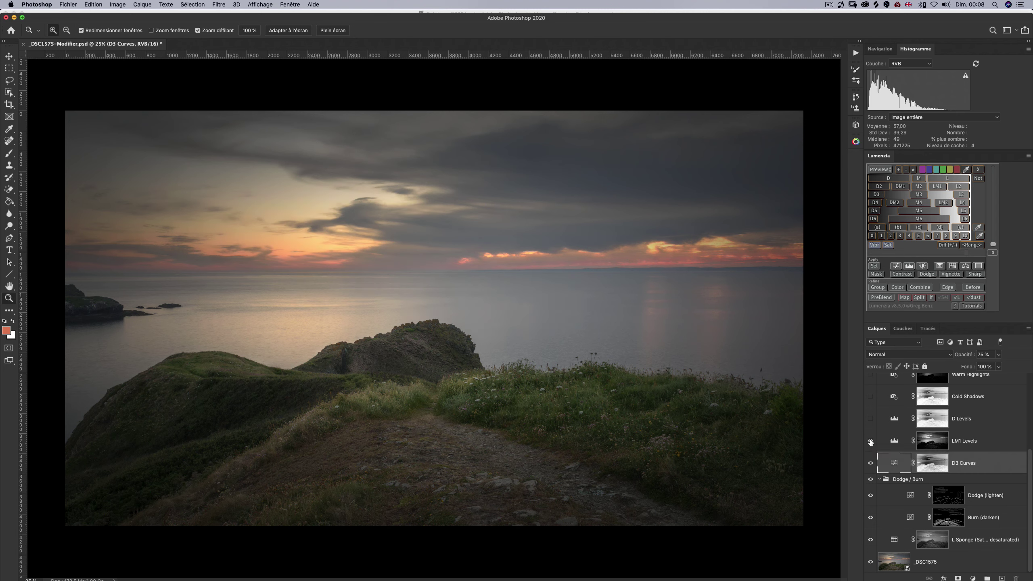
click(871, 441)
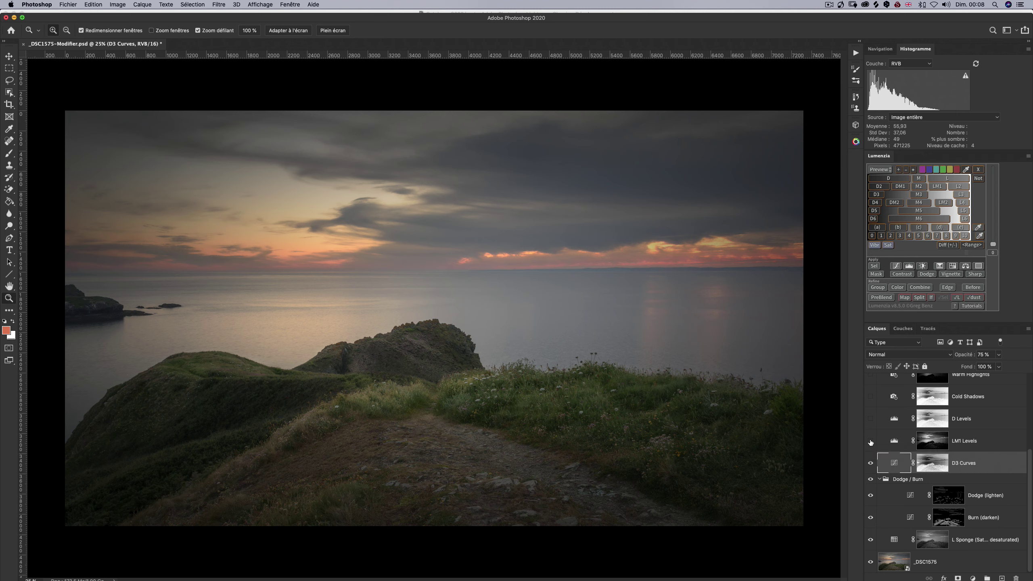
click(870, 441)
click(871, 441)
click(870, 441)
click(871, 441)
click(871, 441)
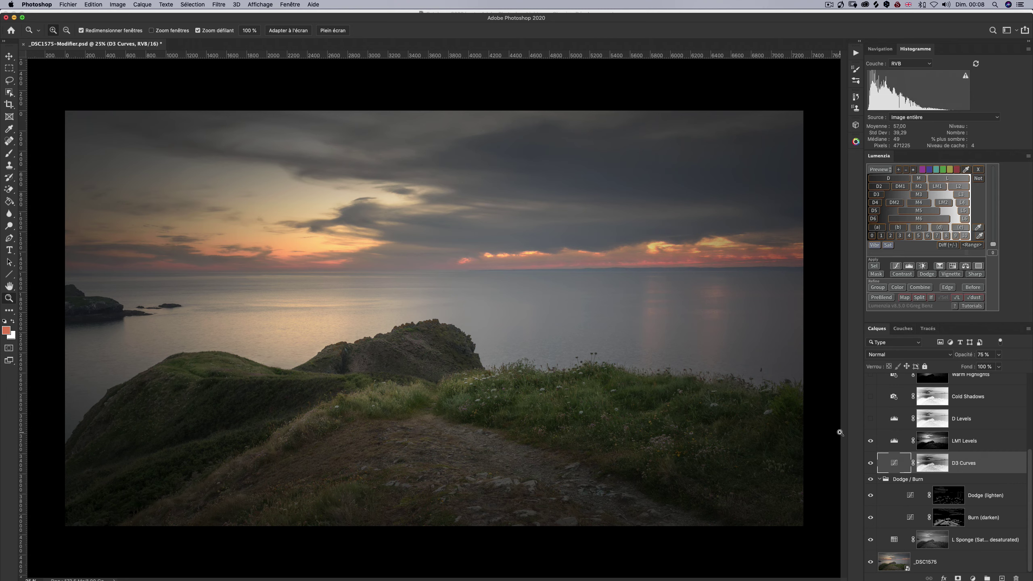
alt+click(937, 441)
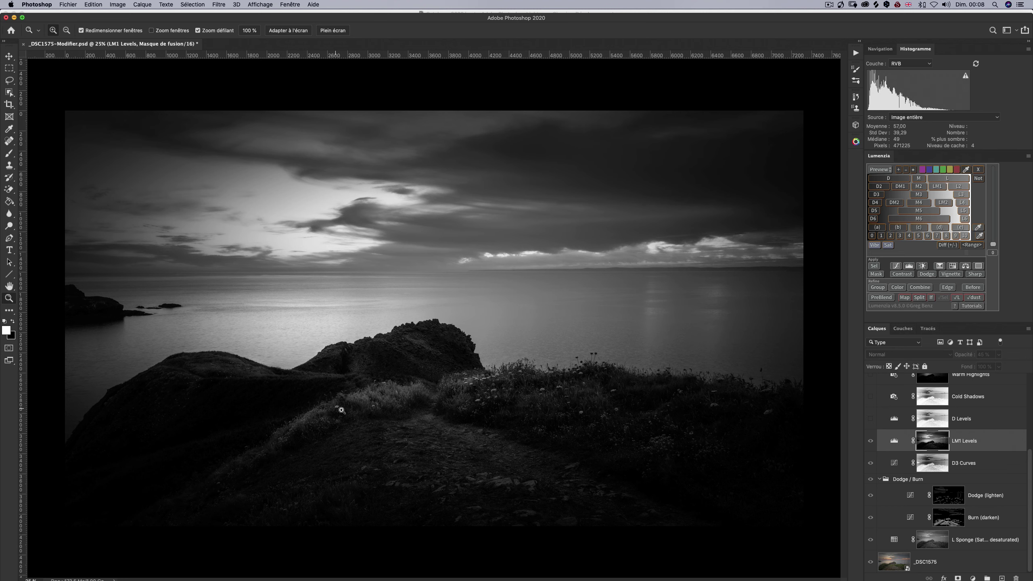
click(908, 435)
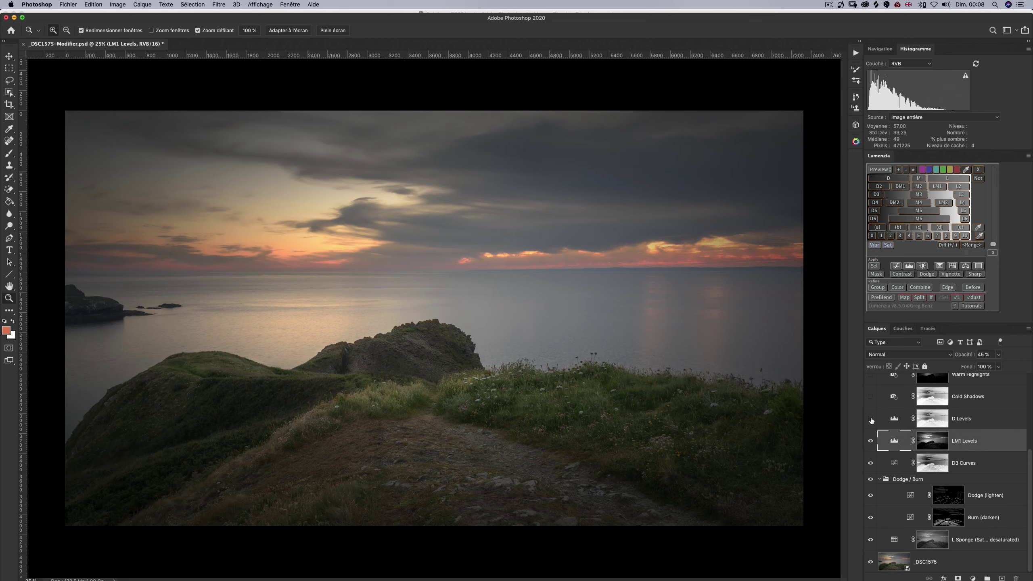
- Show the D Levels layer, compare the image with and without it, and inspect its mask
click(871, 419)
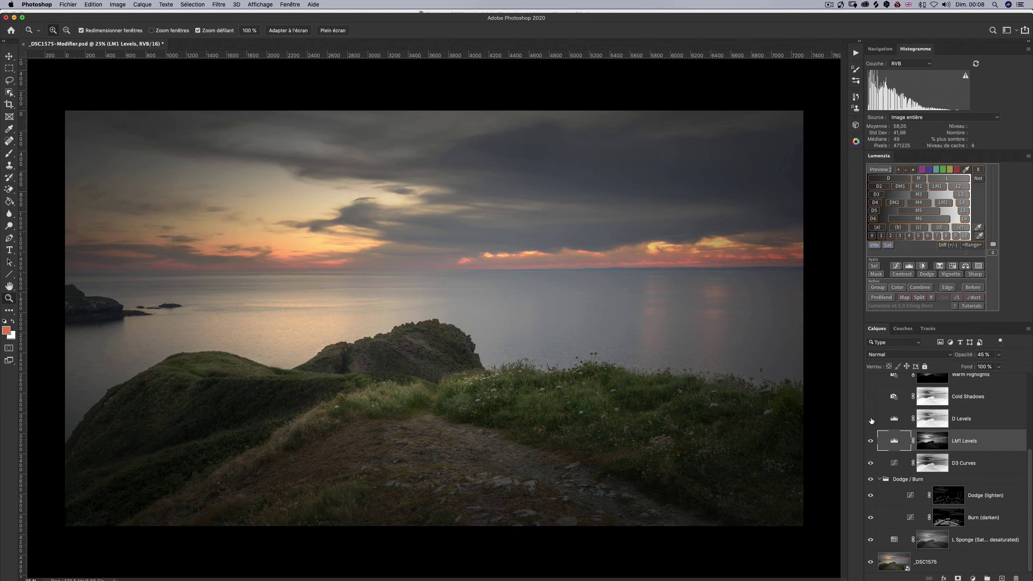
click(870, 419)
click(871, 419)
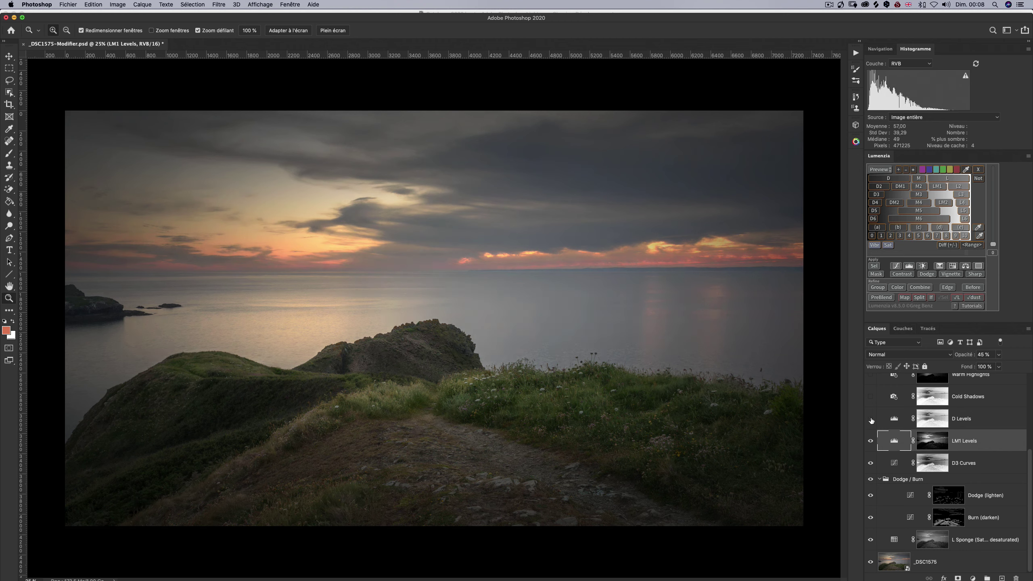
click(871, 419)
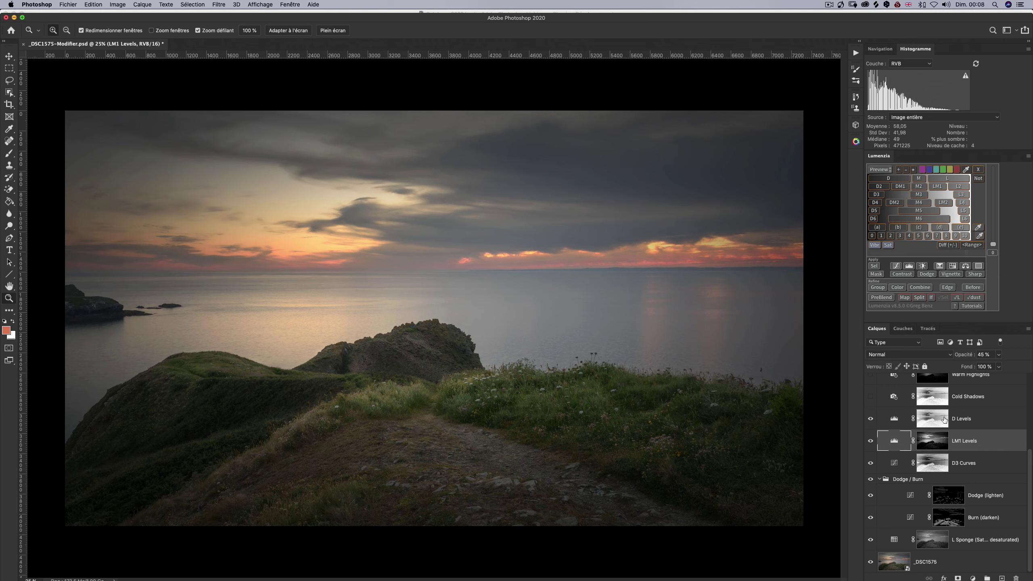
click(939, 419)
alt+click(938, 419)
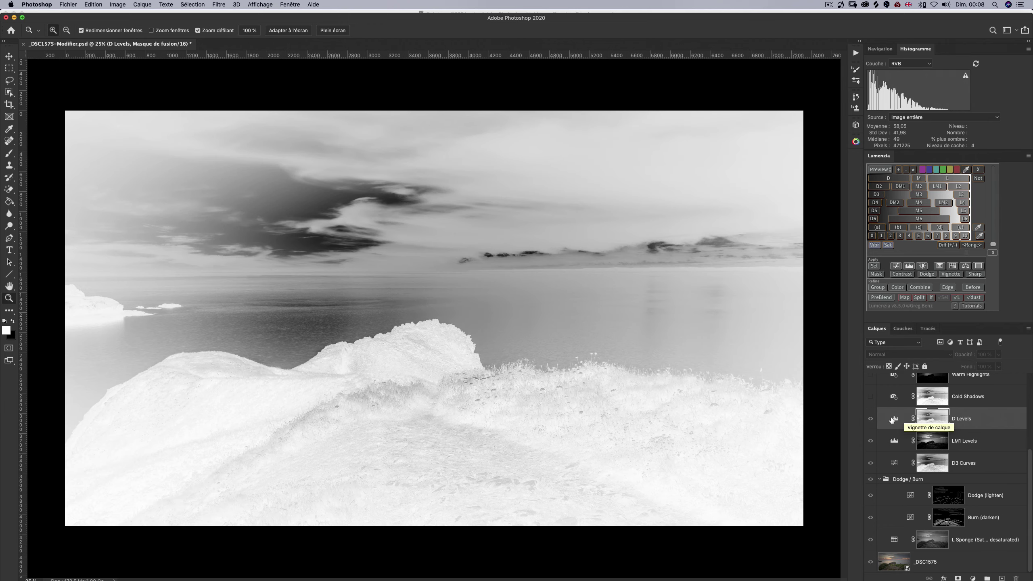
click(898, 420)
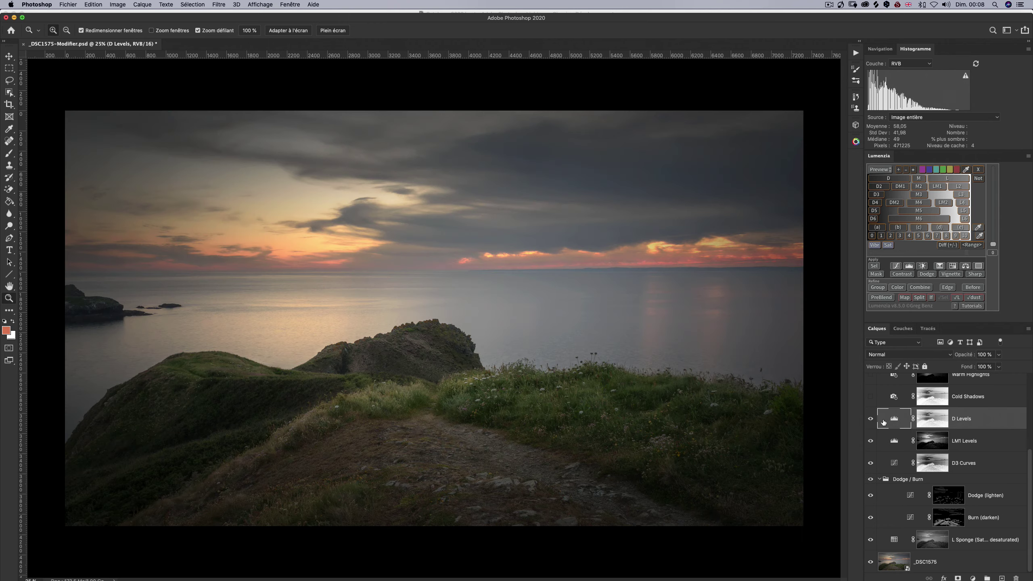
- Toggle the D Levels layer off and on again to recheck its effect on the image
click(876, 421)
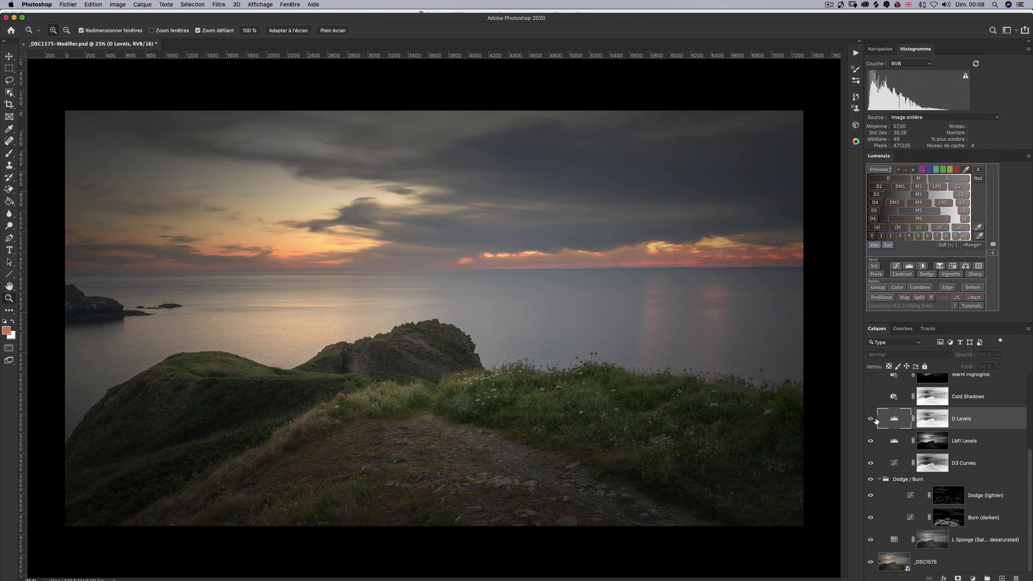
click(876, 421)
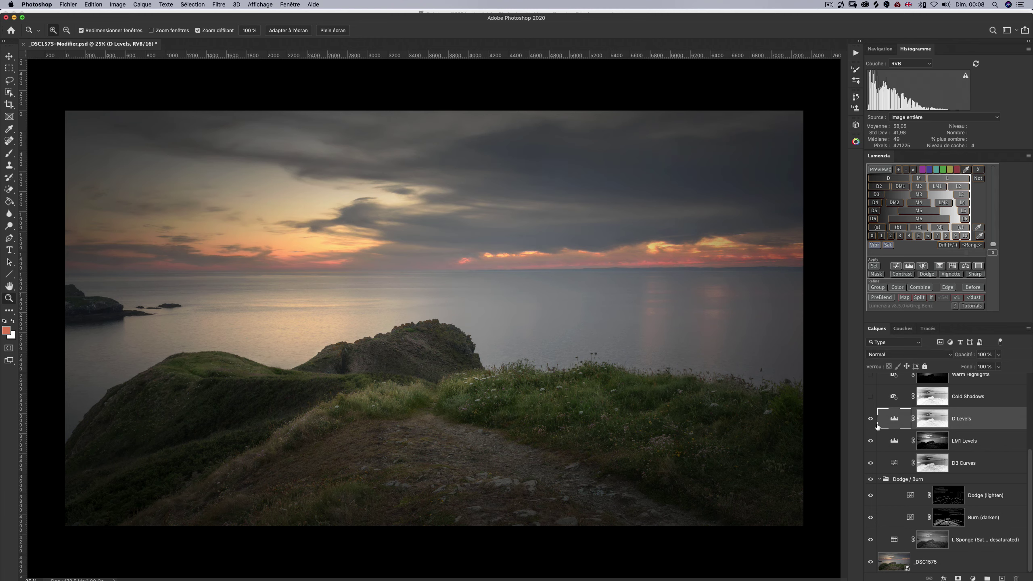
click(873, 420)
click(873, 420)
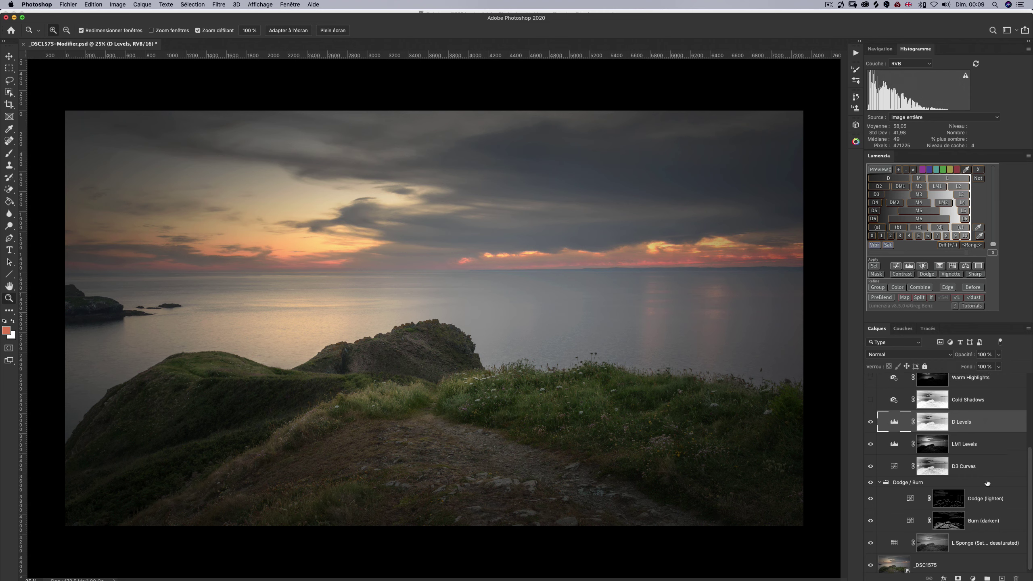
- Show the Cold Shadows photo filter layer, toggling it to compare the image with and without it
scroll(988, 486, up, 3)
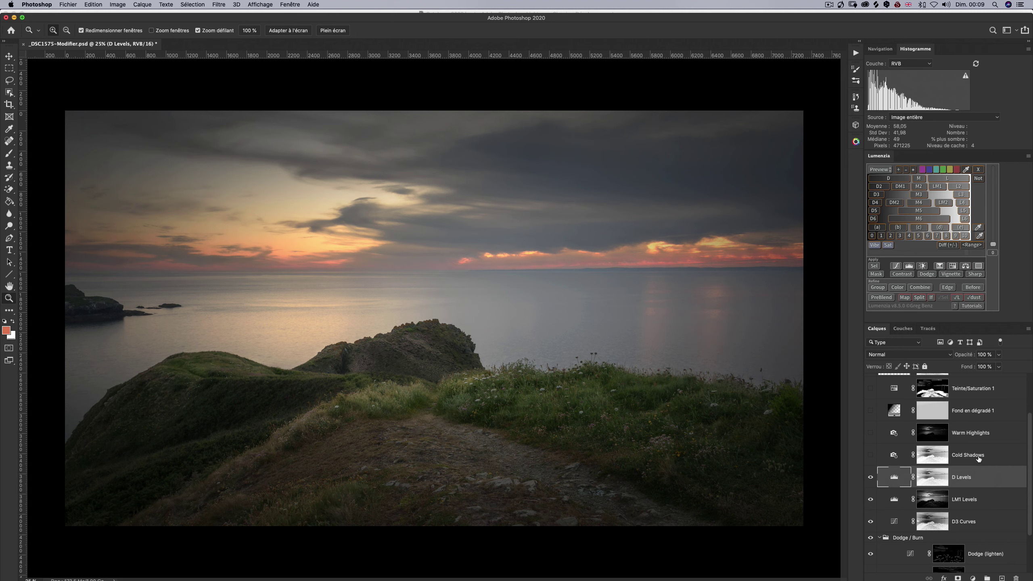
click(871, 454)
click(871, 455)
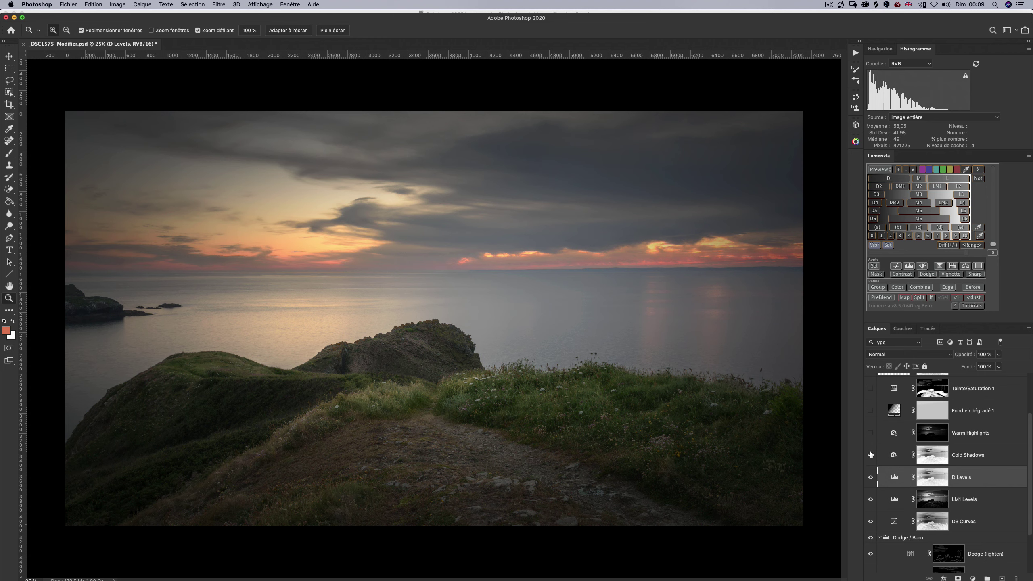
click(870, 454)
click(871, 454)
click(871, 455)
- Show the Warm Highlights photo filter layer, toggling it to compare the image with and without it
click(871, 434)
click(871, 434)
click(871, 433)
click(870, 434)
click(870, 434)
- Show the Fond en dégradé 1 gradient layer and move the application window slightly upward
scroll(942, 516, up, 1)
scroll(941, 512, up, 3)
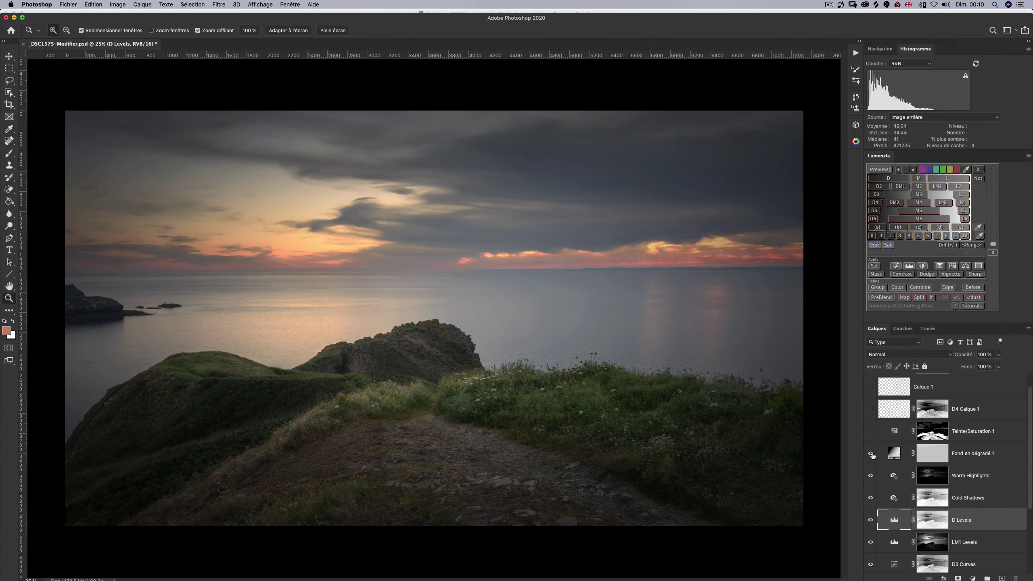
click(871, 453)
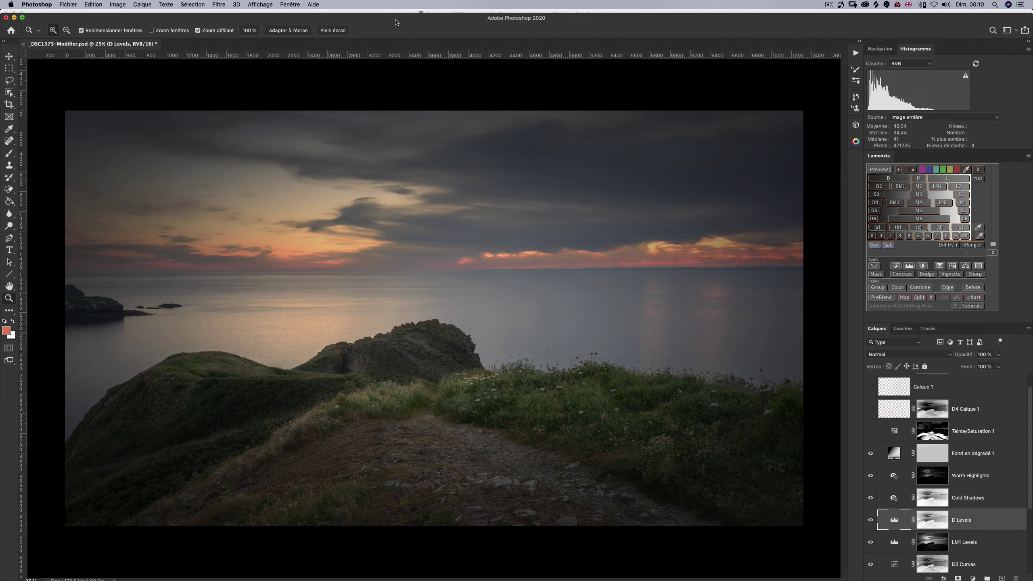
drag(396, 14, 395, 10)
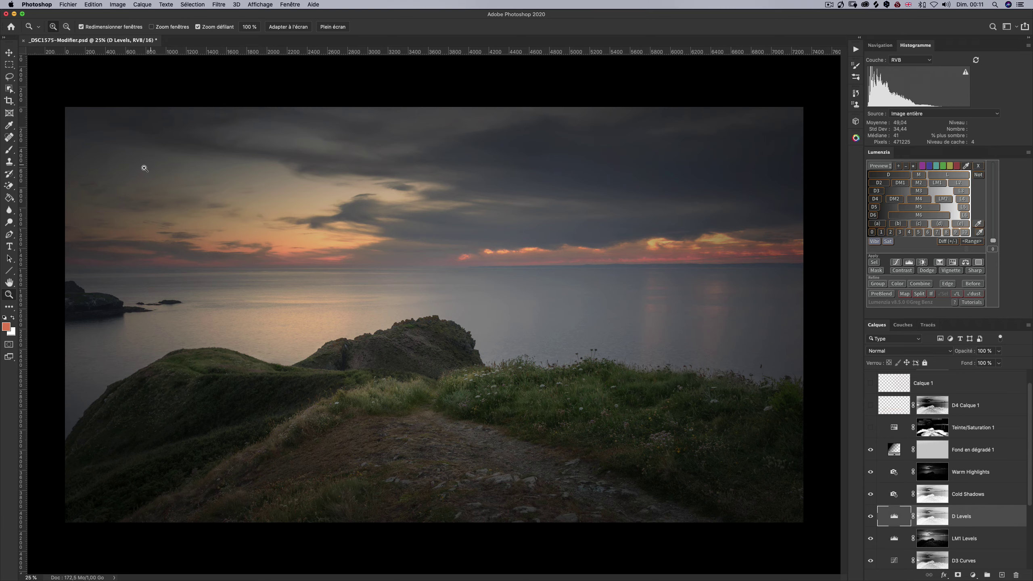
- Examine the tonal transitions in the sky up close around the upper-left clouds, returning to the whole image between inspections
drag(143, 171, 138, 168)
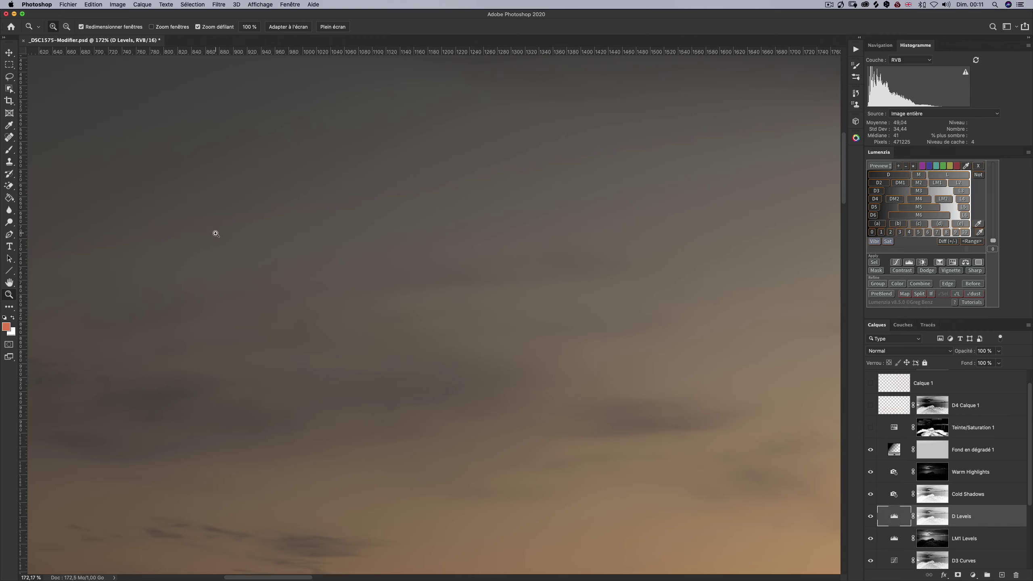
drag(216, 234, 194, 235)
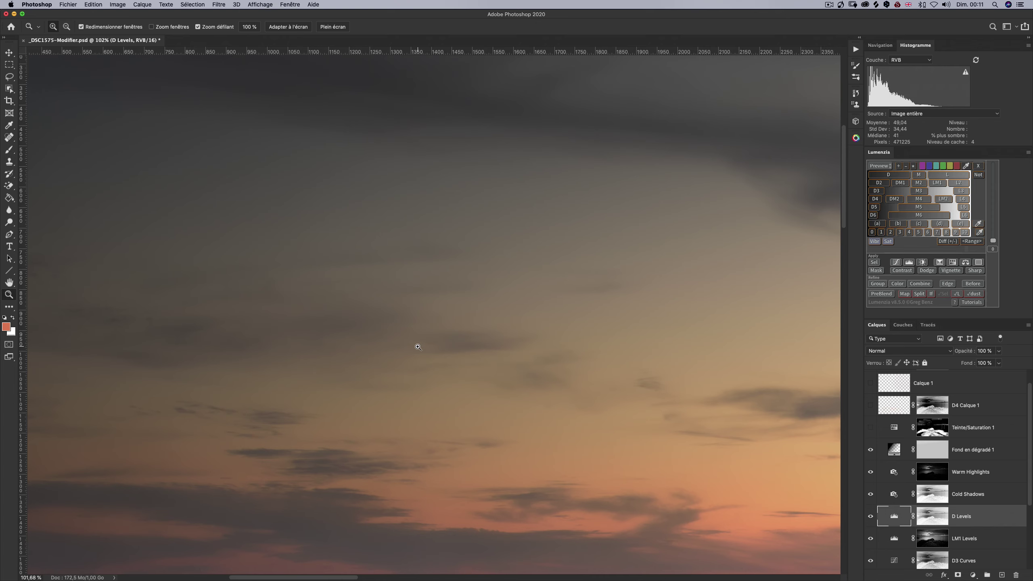
mouse_move(324, 577)
mouse_down()
mouse_move(220, 577)
mouse_move(321, 577)
mouse_up()
key(super+0)
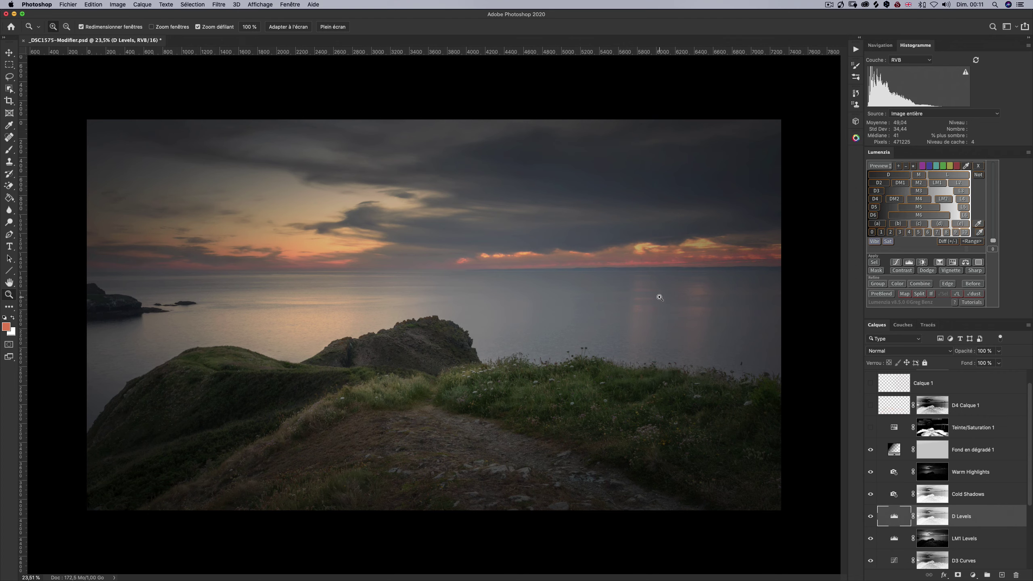
scroll(659, 297, down, 1)
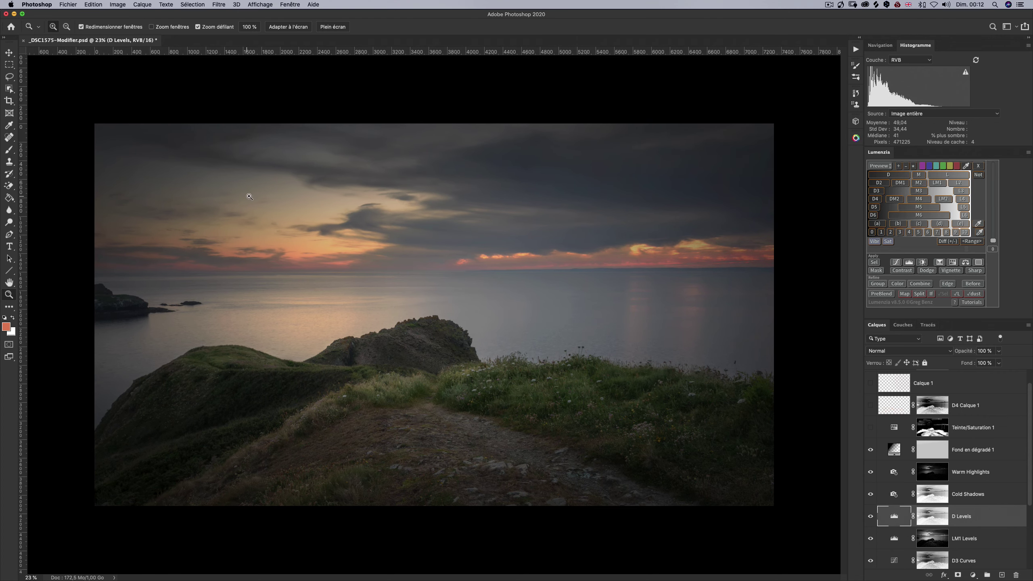
drag(189, 193, 217, 193)
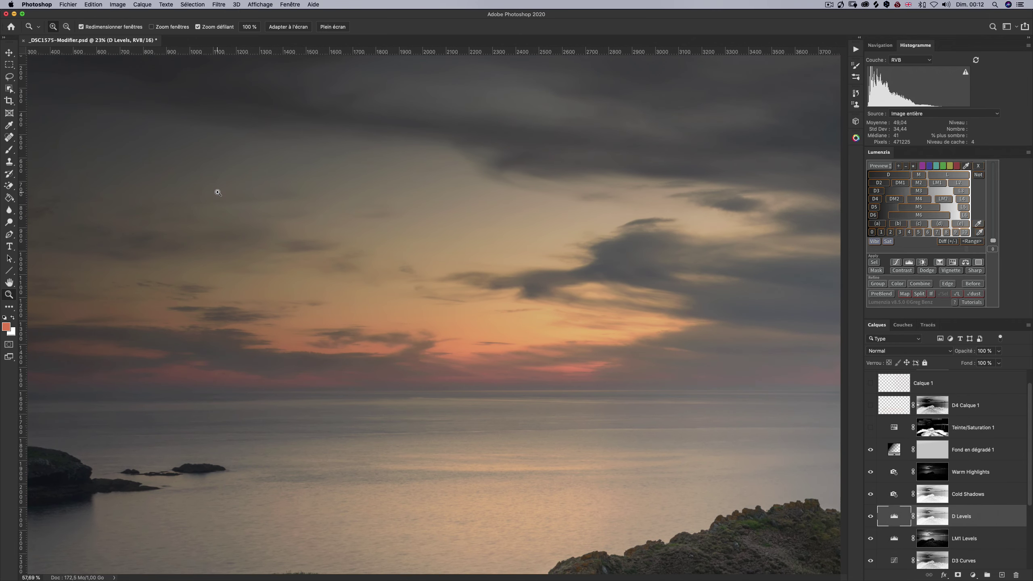
drag(218, 192, 235, 194)
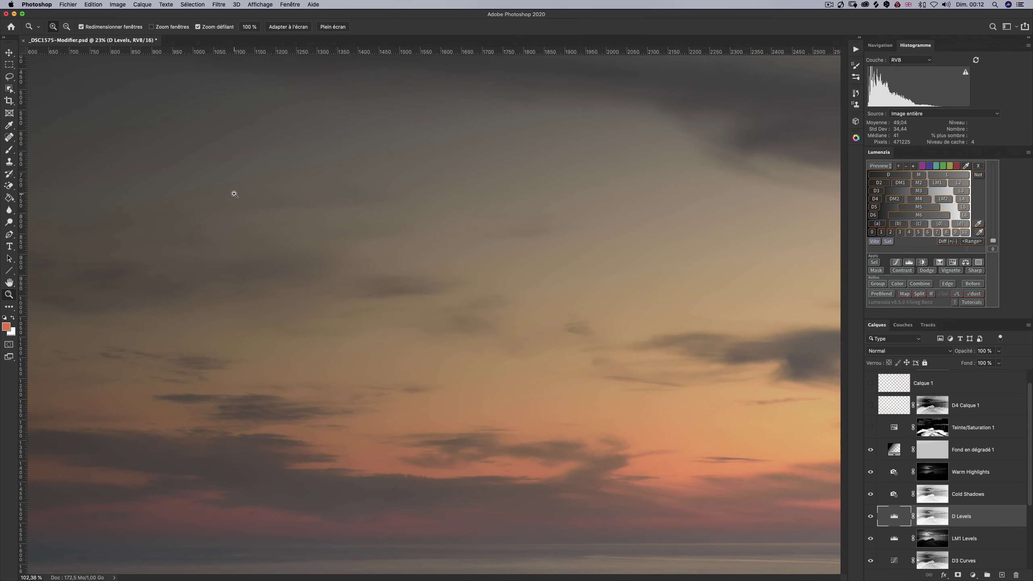
drag(622, 267, 611, 269)
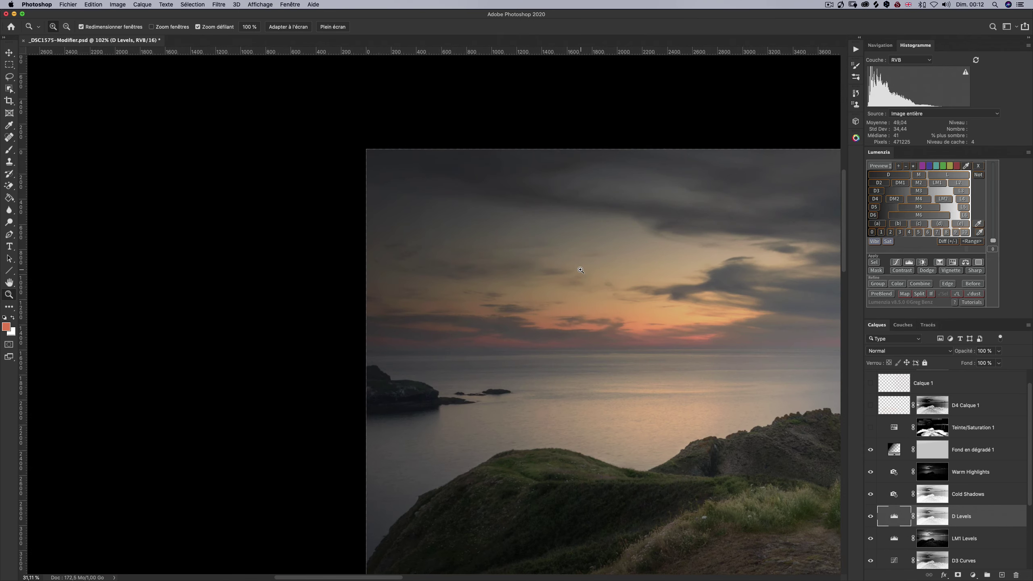
alt+click(620, 282)
drag(511, 287, 500, 289)
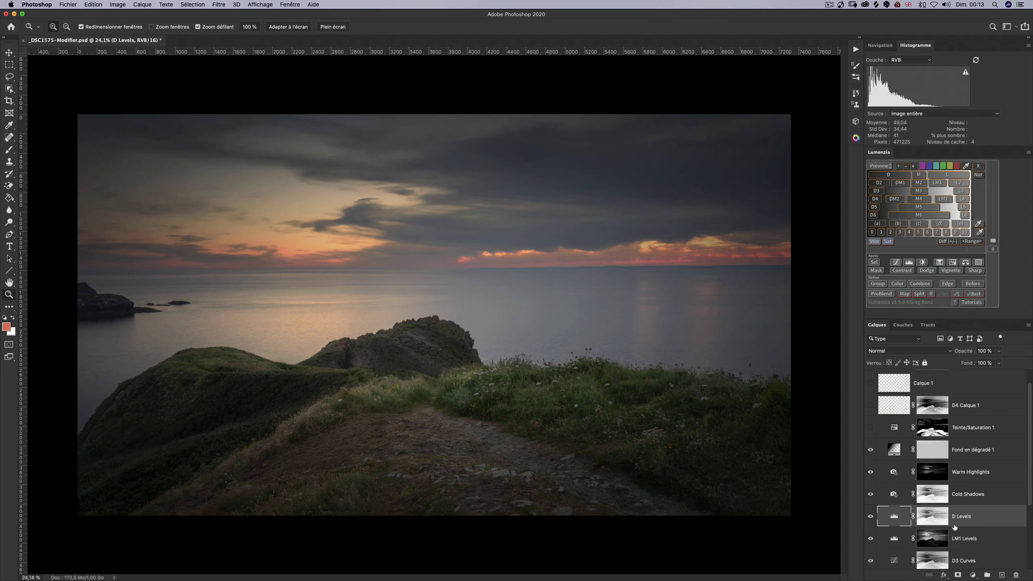
- Show the Teinte/Saturation 1 layer and inspect its painted layer mask on its own
click(870, 428)
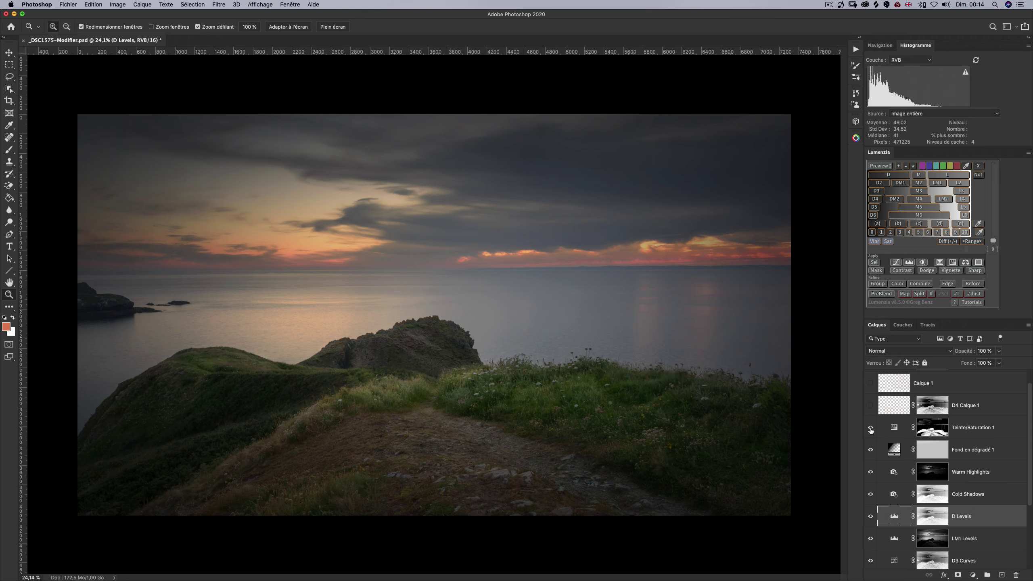
click(871, 429)
alt+click(932, 430)
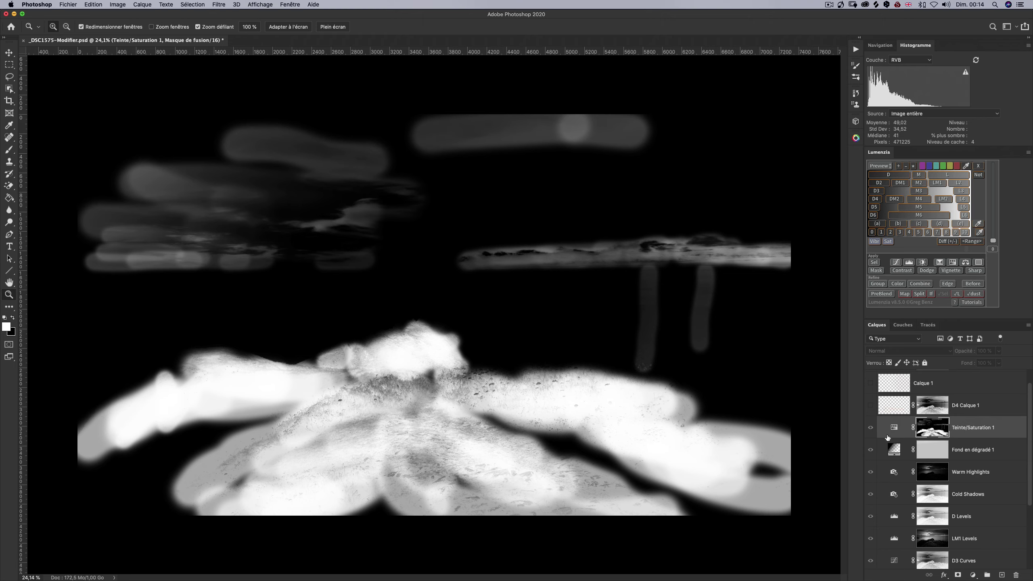
key(alt)
alt+click(932, 430)
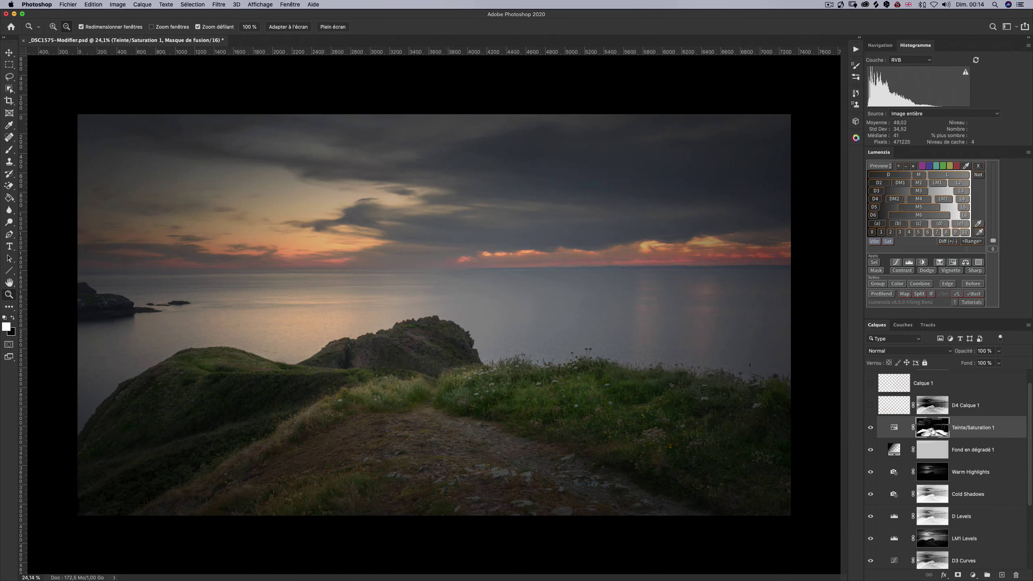
- Toggle the Teinte/Saturation 1 layer off and on repeatedly to compare its effect on the colours
click(870, 427)
click(871, 427)
click(871, 427)
click(871, 426)
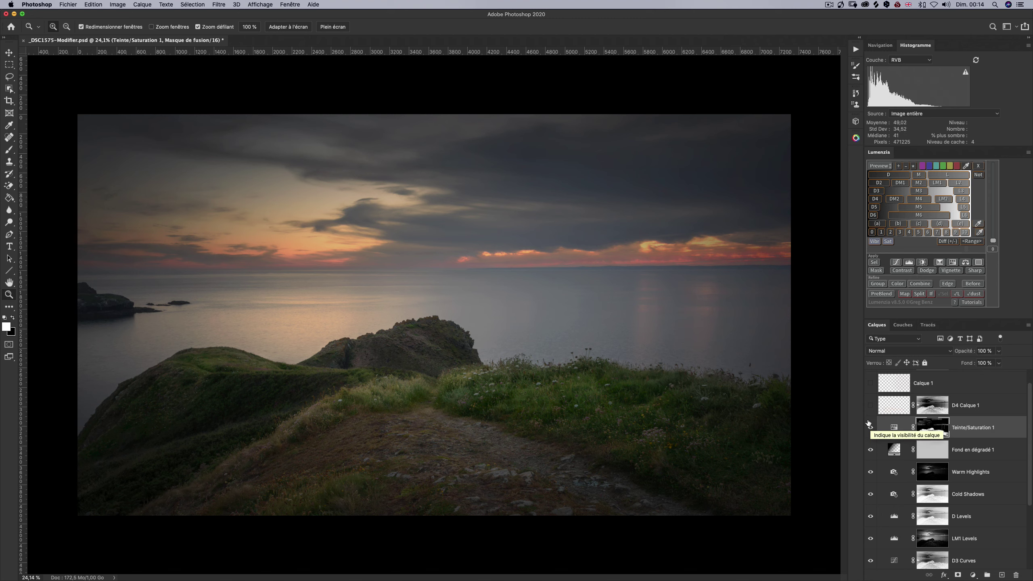
- Inspect the luminosity mask of the D4 Calque 1 layer on its own
scroll(903, 440, up, 1)
scroll(903, 440, up, 1)
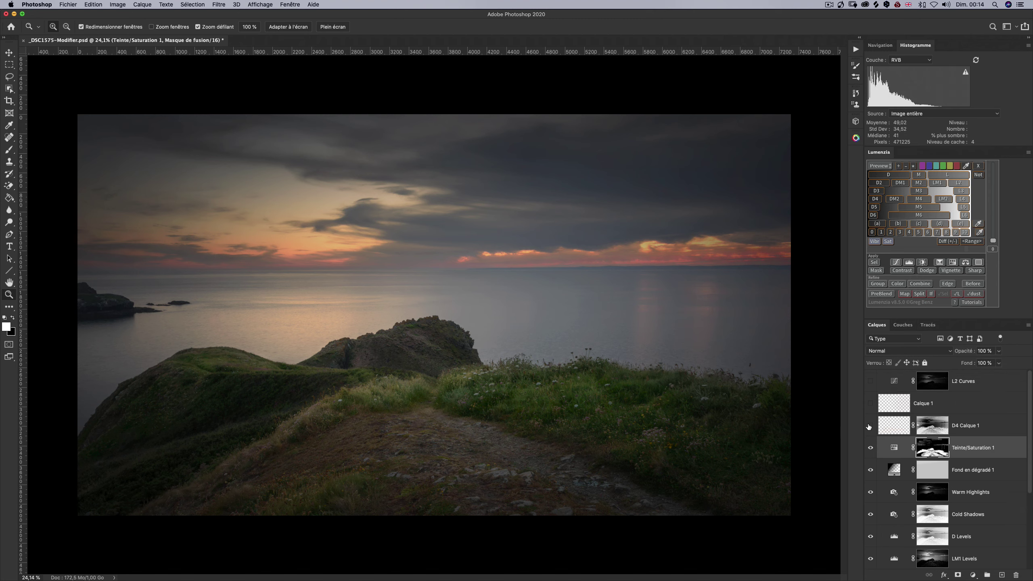
click(931, 425)
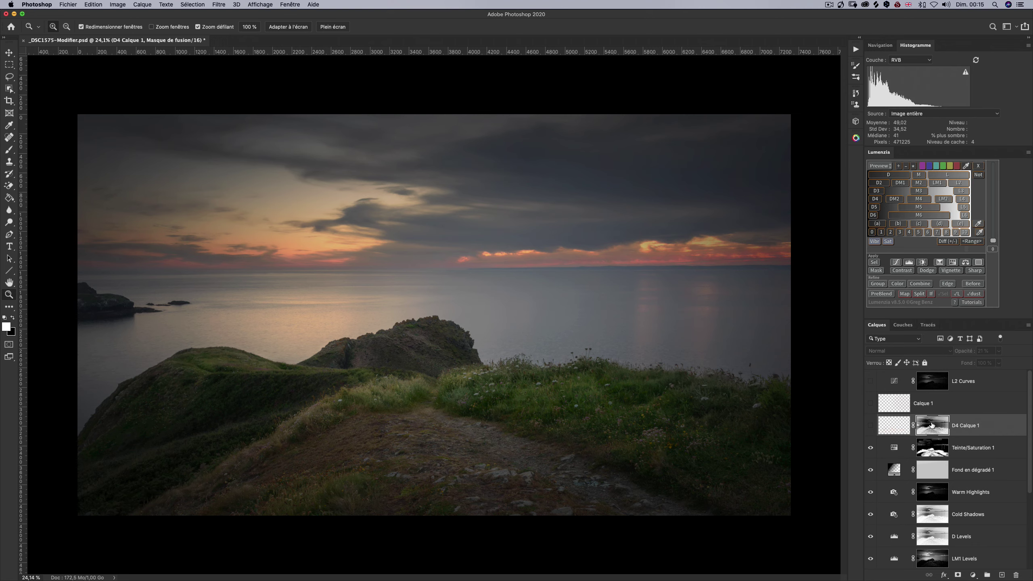
alt+click(931, 425)
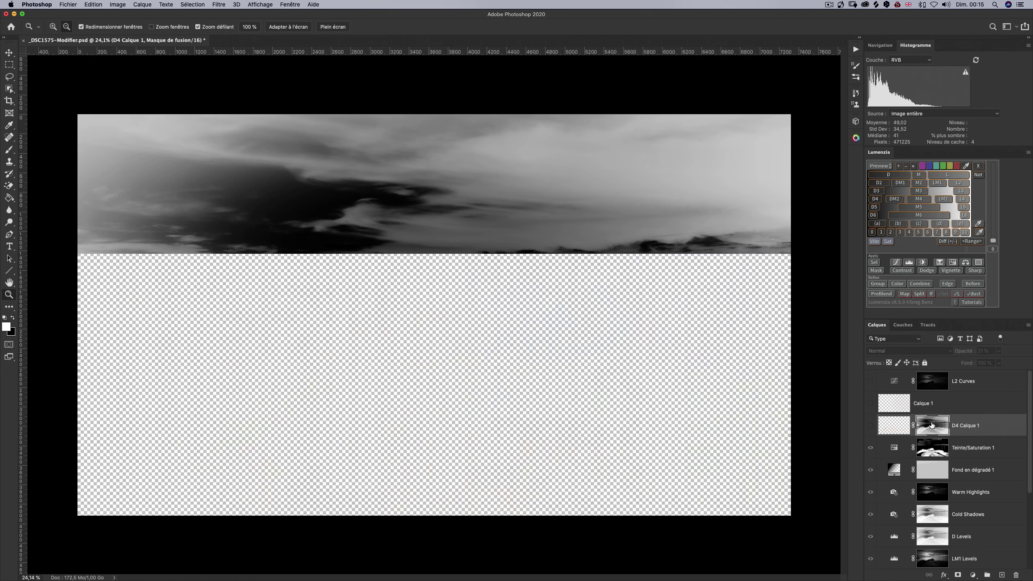
key(alt)
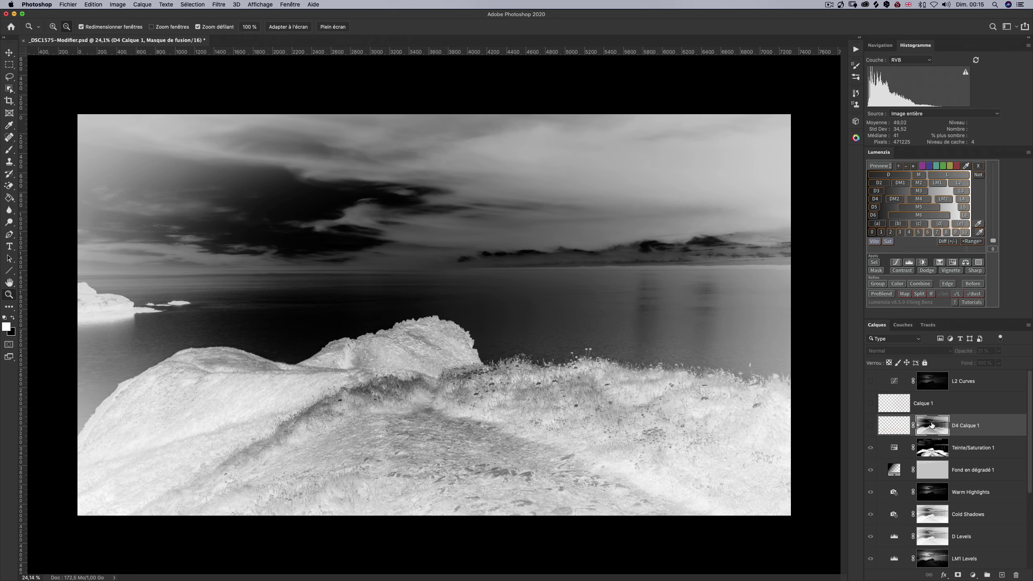
- Return to the normal image view and show the D4 Calque 1 layer, toggling it to compare the image with and without it
click(889, 430)
click(870, 425)
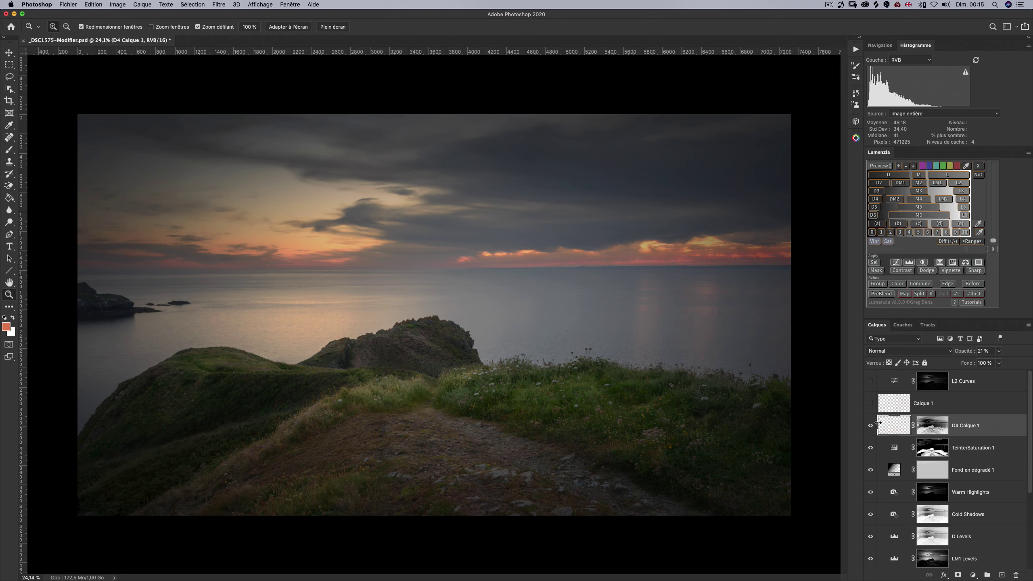
click(871, 426)
click(871, 425)
- Show the Calque 1 layer, toggling it several times to compare the image with and without it
click(870, 405)
click(870, 404)
click(870, 404)
click(871, 405)
click(871, 404)
- Review the curve of the L2 Curves adjustment and show the layer, toggling it to see its effect on the image
double_click(894, 383)
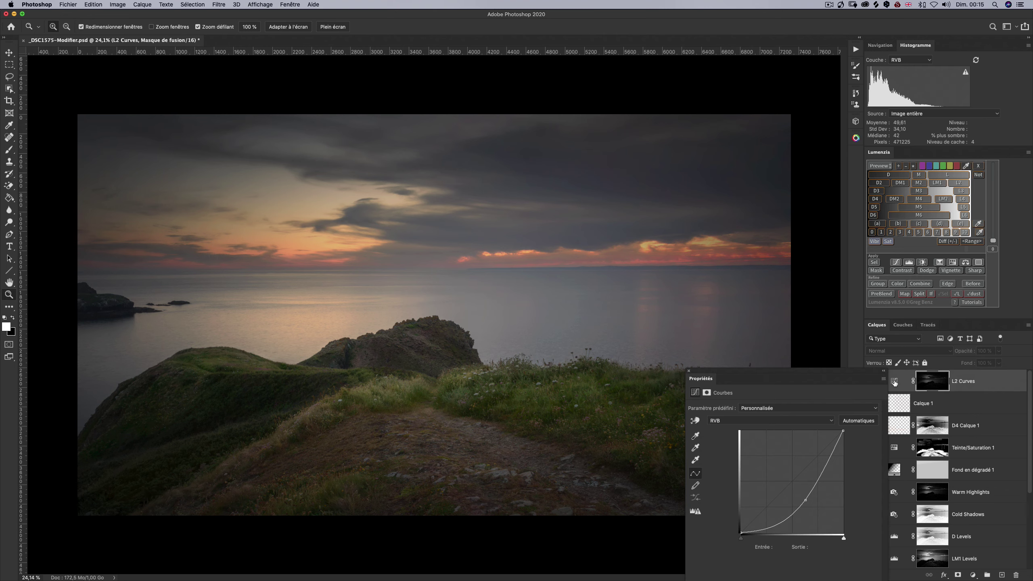
click(688, 372)
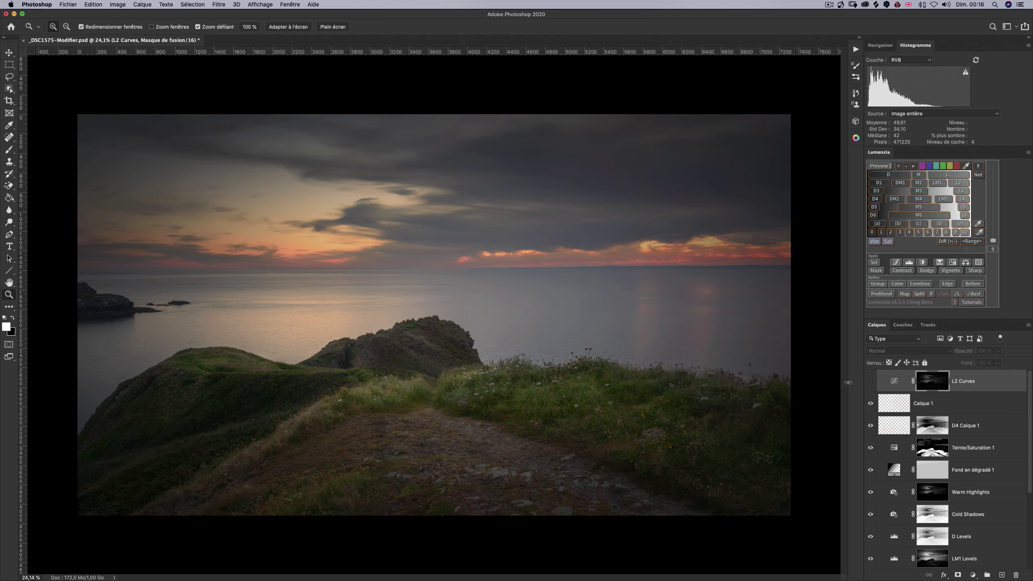
click(870, 381)
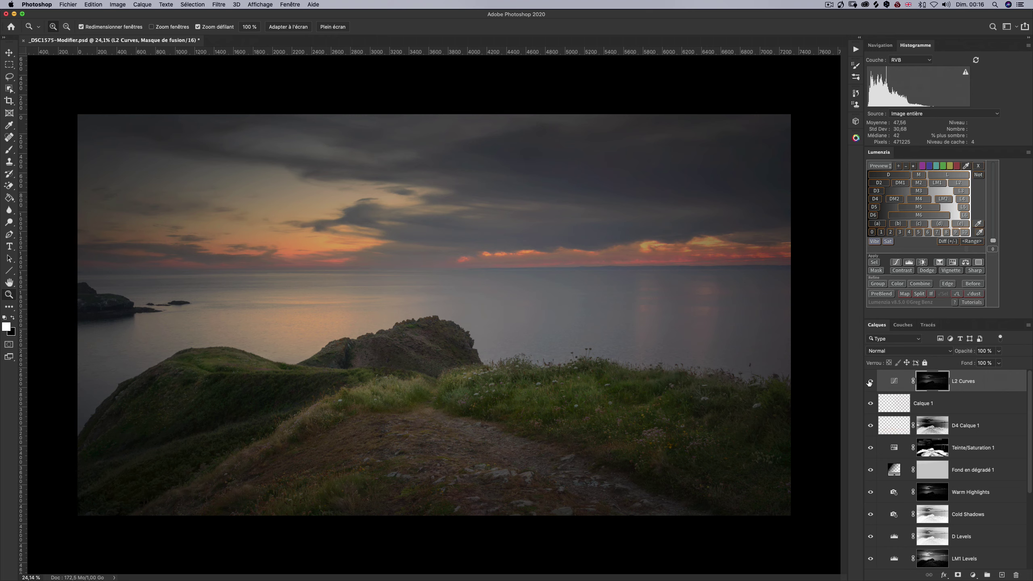
click(870, 381)
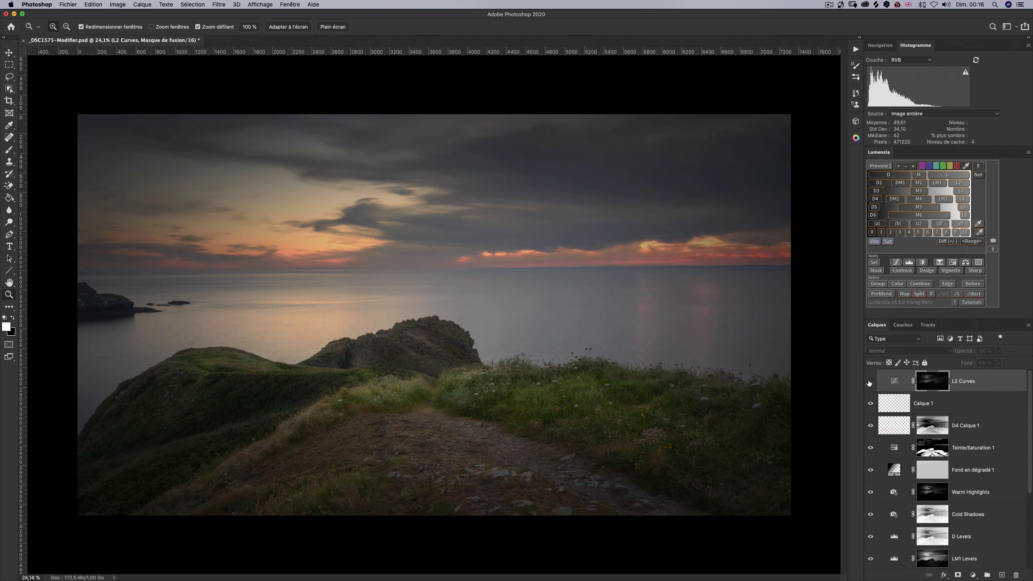
click(870, 381)
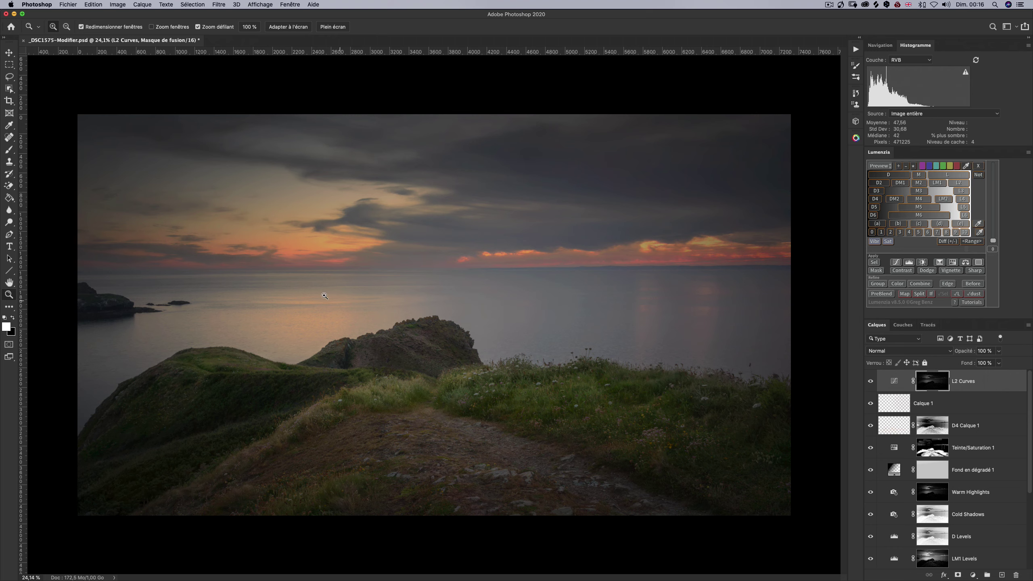
- Toggle the L2 Curves layer off and on again and inspect its luminosity mask on its own
click(870, 384)
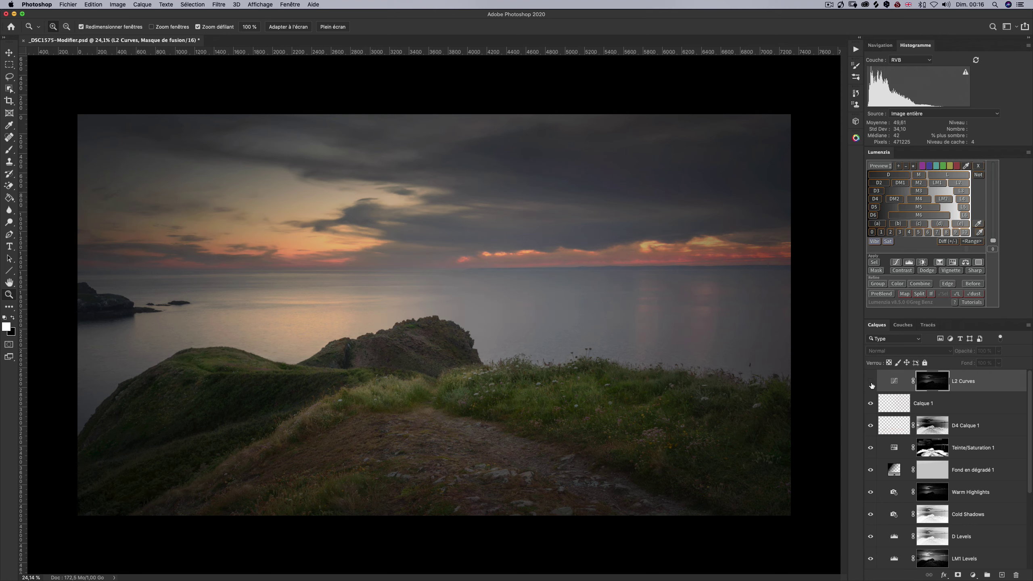
click(871, 383)
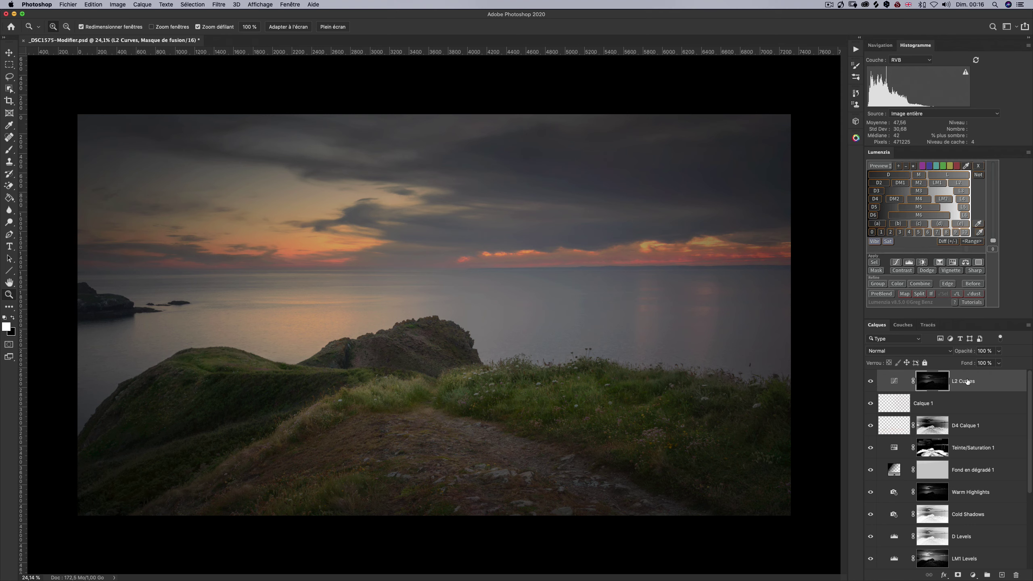
alt+click(943, 383)
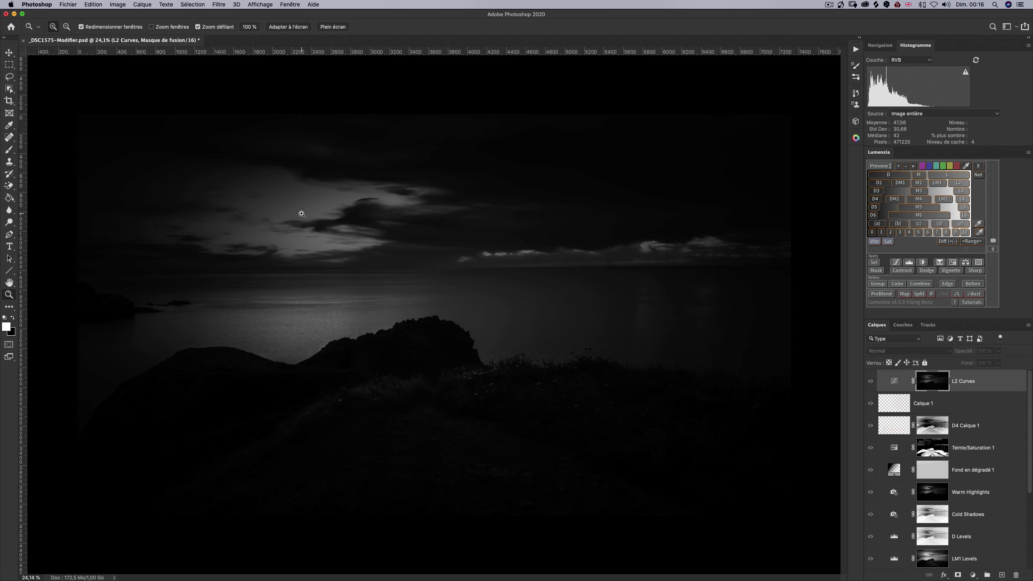
alt+click(931, 383)
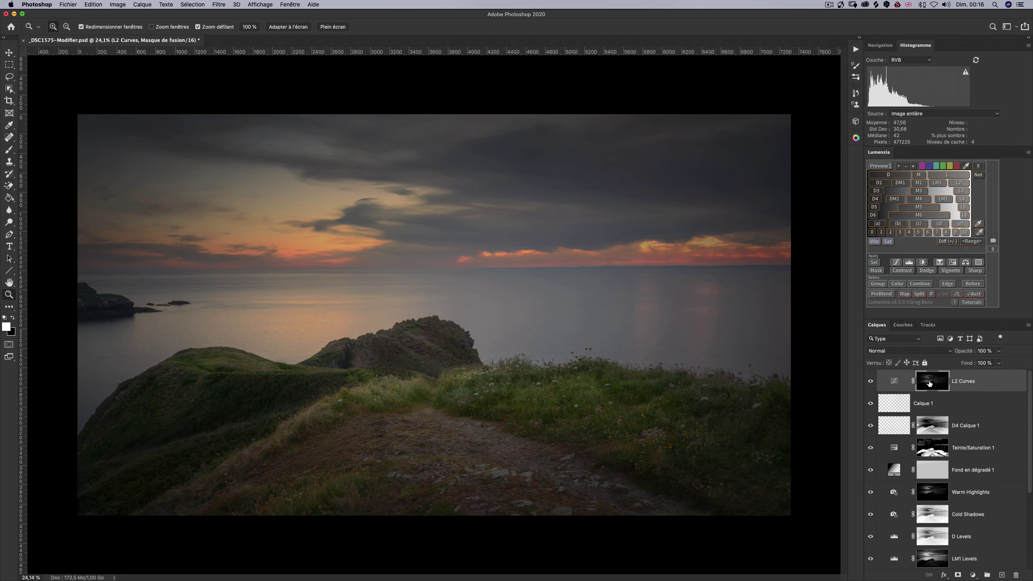
- Show only the _DSC1575 base layer to compare the original with the edit, restoring all the other layers
scroll(936, 425, down, 5)
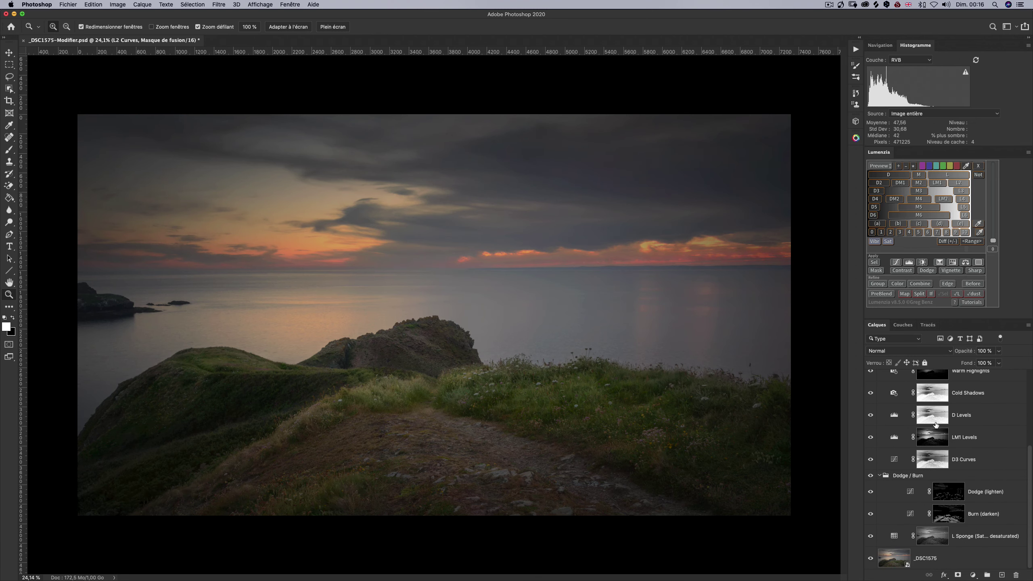
key(alt)
alt+click(871, 560)
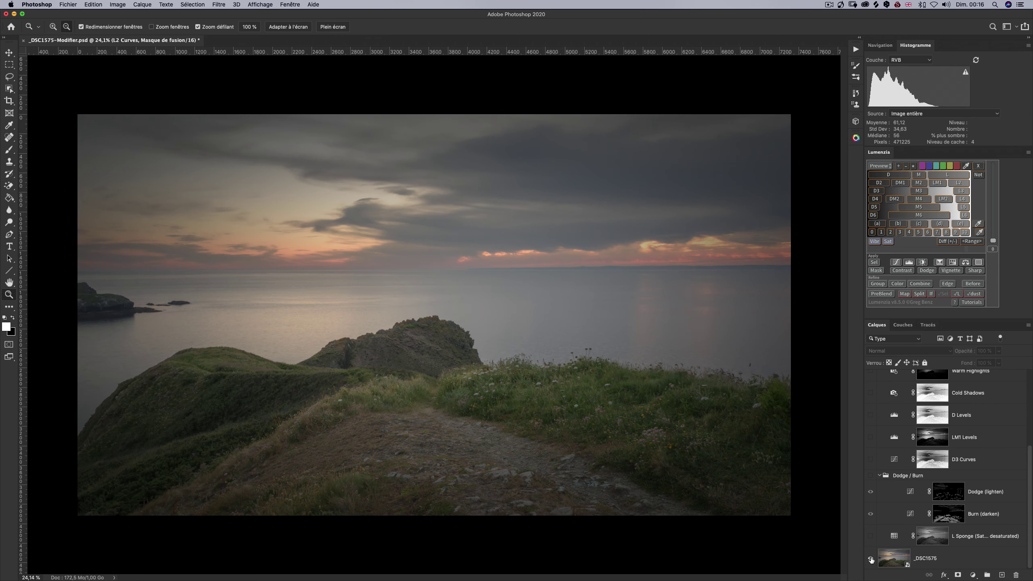
alt+click(871, 560)
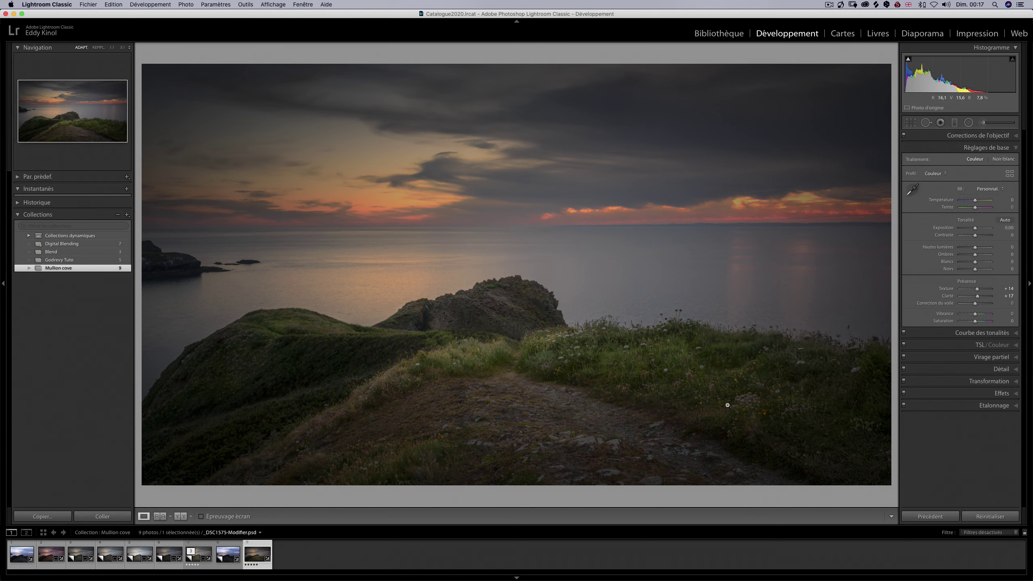
- In Lightroom Classic, alternate _DSC1575-Modifier.psd between its before and after views to compare the final development adjustments
key(backslash)
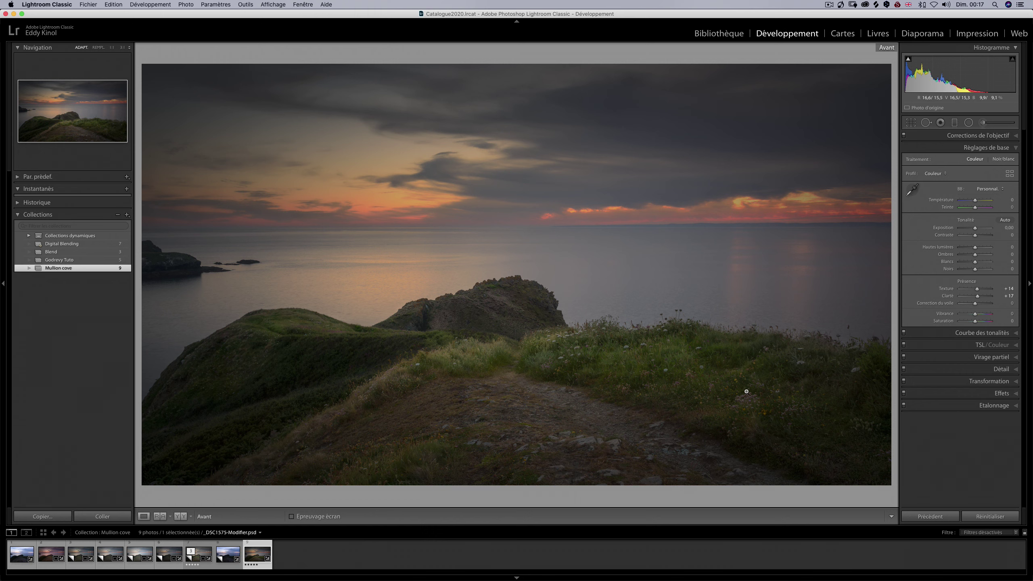
key(backslash)
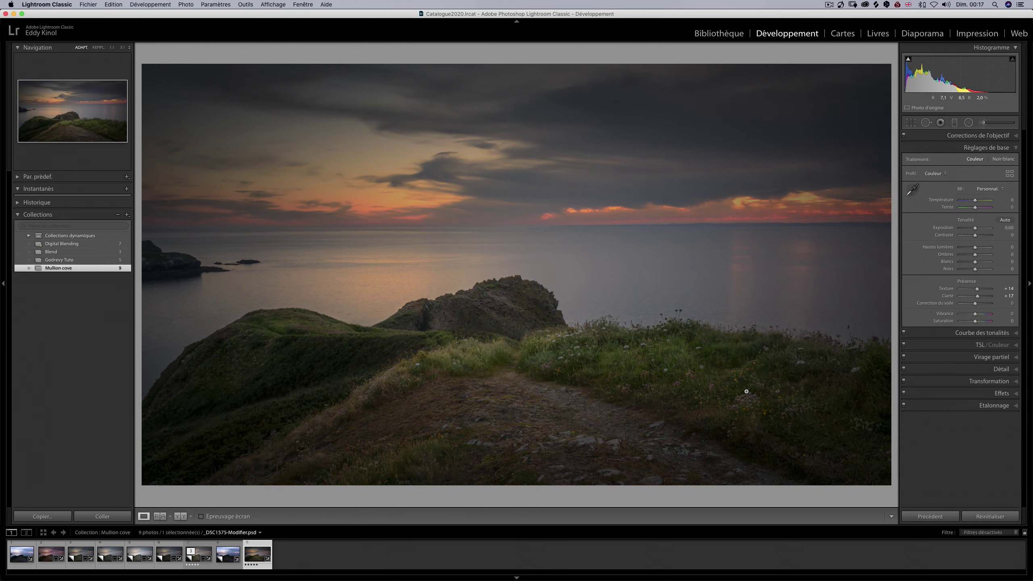
key(backslash)
key(backslash)
key(backslash)
key(backslash)
key(backslash)
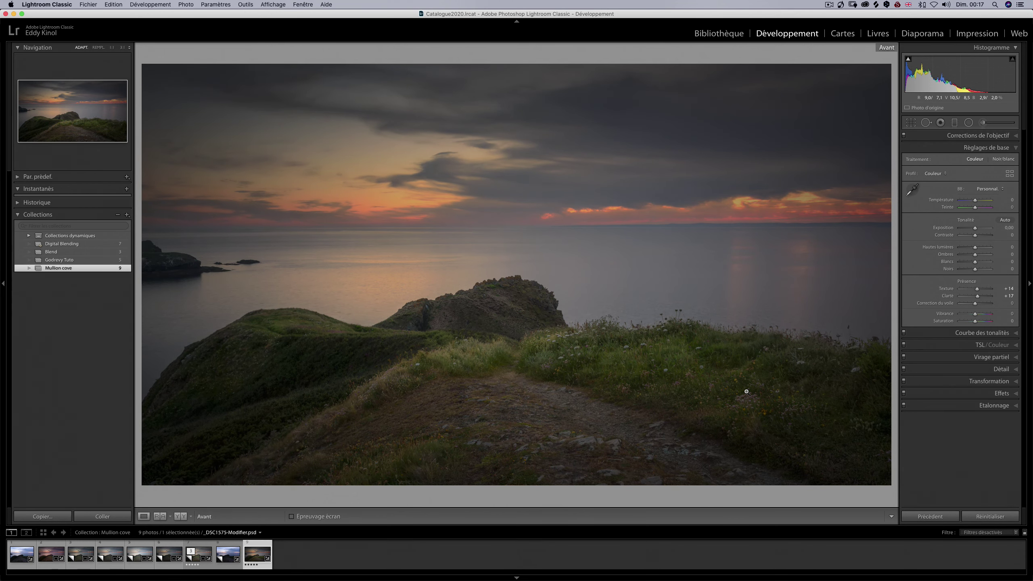
key(backslash)
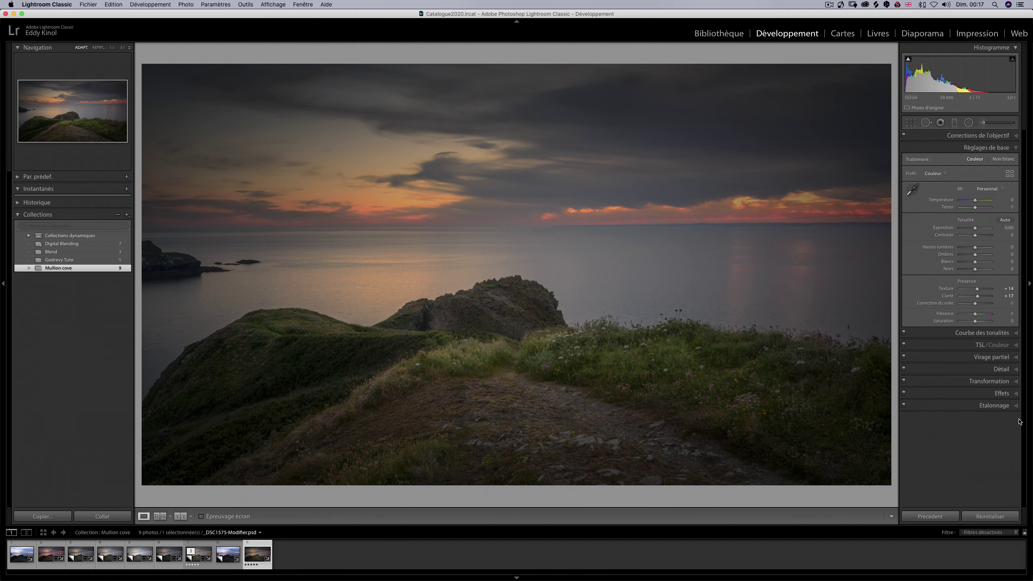
- Review the post-crop vignette settings under Effets and view the finished photo full screen
click(1017, 393)
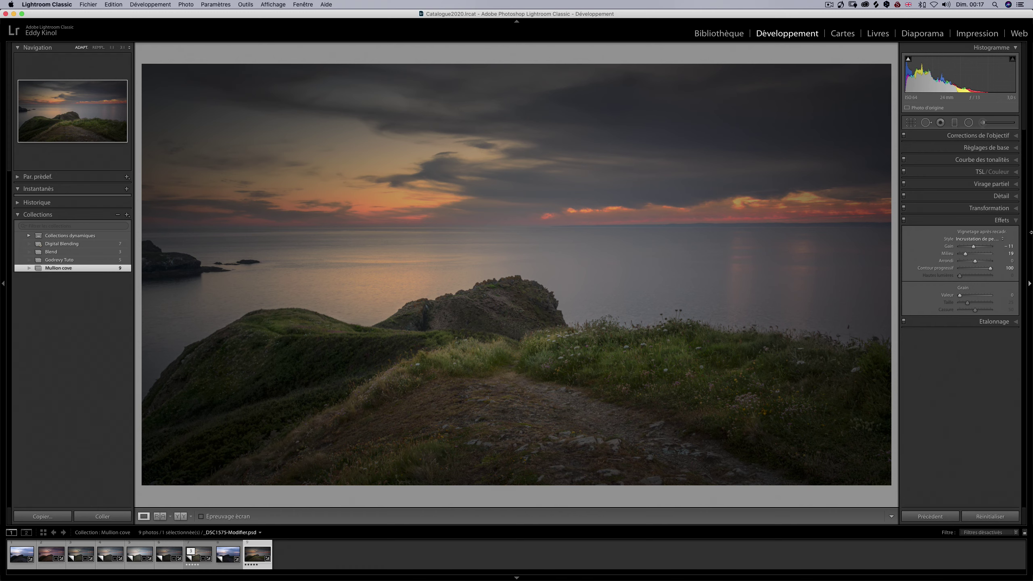
click(1017, 220)
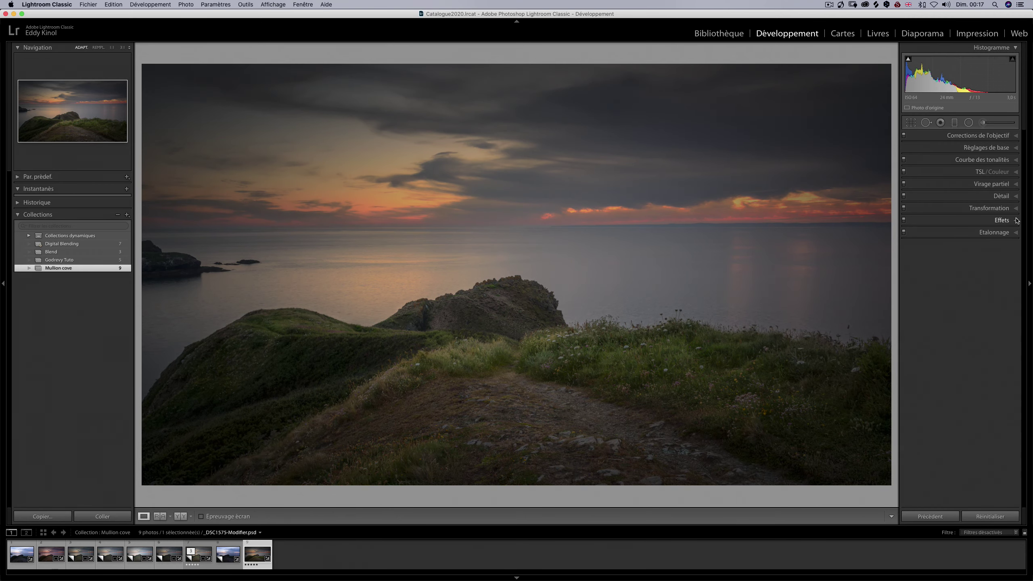
key(f)
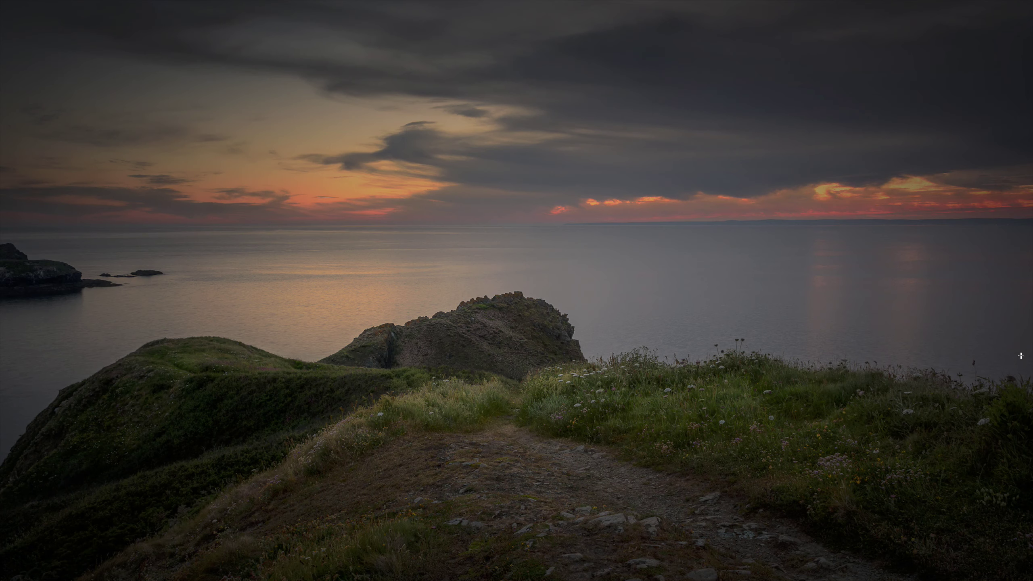